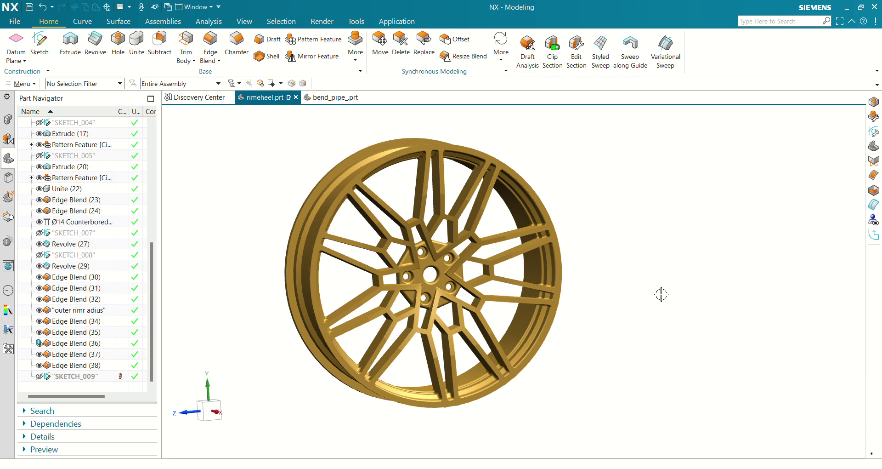
Orbit the wheel to inspect it from several angles, including a near-front view.
{"action": "middle_click_drag", "start_coordinate": [630, 278], "coordinate": [636, 303]}
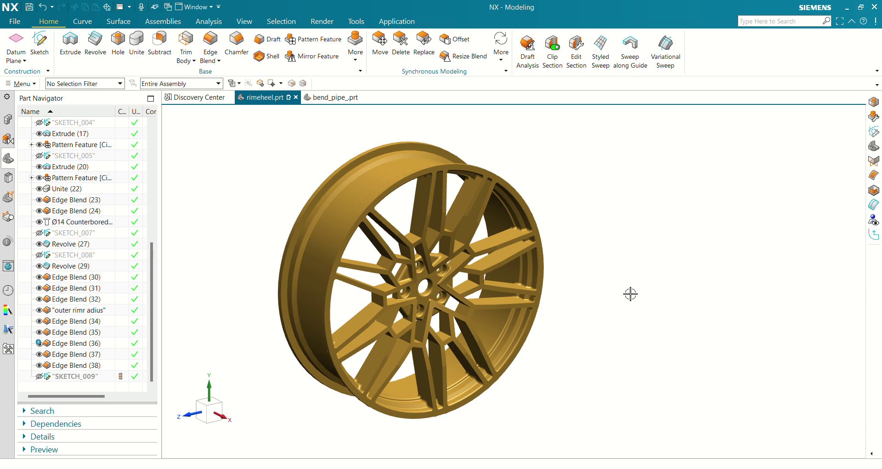
{"action": "middle_click_drag", "start_coordinate": [585, 215], "coordinate": [557, 203]}
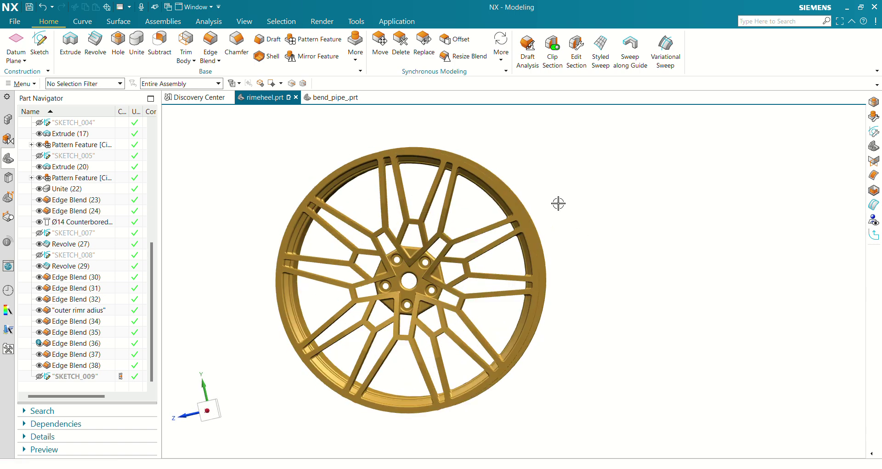
{"action": "middle_click_drag", "start_coordinate": [304, 190], "coordinate": [319, 198]}
Hide the wheel's solid body through Class Selection, leaving the graphics window empty.
{"action": "left_click", "coordinate": [402, 171]}
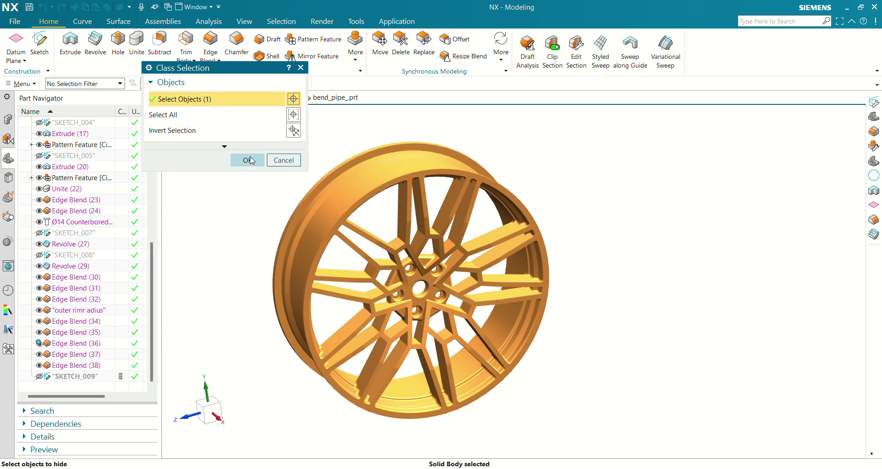
{"action": "left_click", "coordinate": [253, 161]}
{"action": "mouse_move", "coordinate": [389, 242]}
{"action": "middle_mouse_down"}
{"action": "mouse_move", "coordinate": [401, 258]}
{"action": "mouse_move", "coordinate": [381, 255]}
{"action": "middle_mouse_up"}
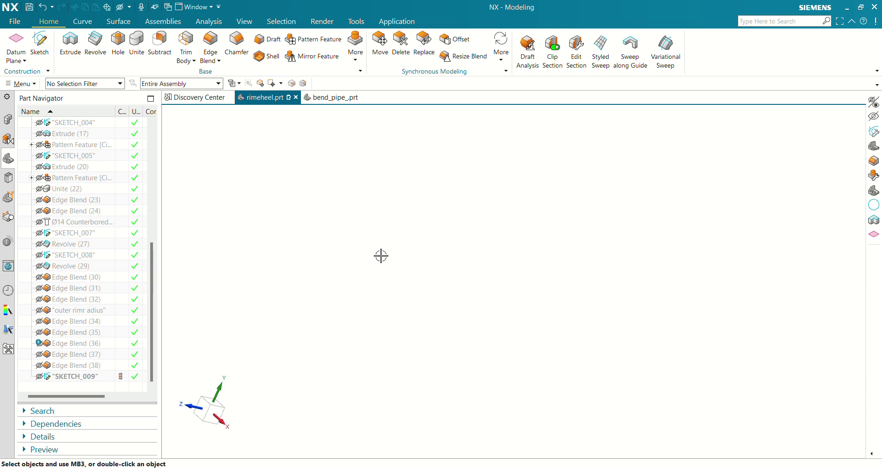
Show all objects, then hide everything and redisplay only the wheel body without its sketches.
{"action": "key", "text": "ctrl+shift+u"}
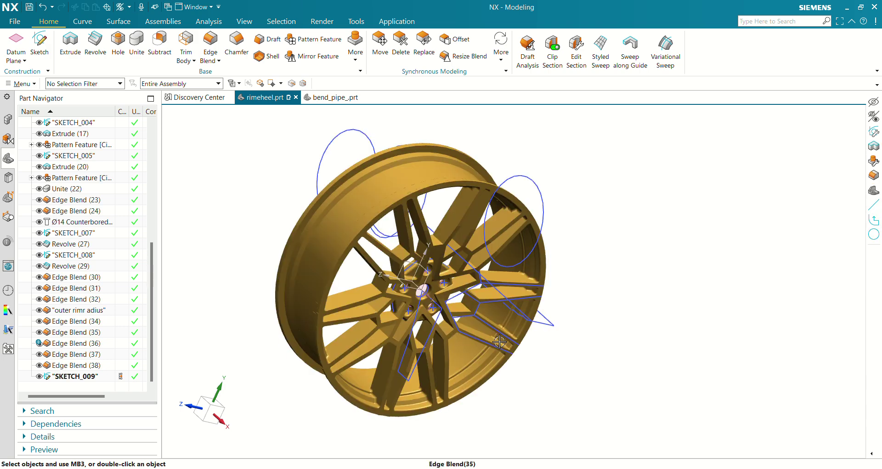
{"action": "mouse_move", "coordinate": [530, 350]}
{"action": "middle_mouse_down"}
{"action": "mouse_move", "coordinate": [443, 292]}
{"action": "mouse_move", "coordinate": [428, 294]}
{"action": "mouse_move", "coordinate": [499, 310]}
{"action": "middle_mouse_up"}
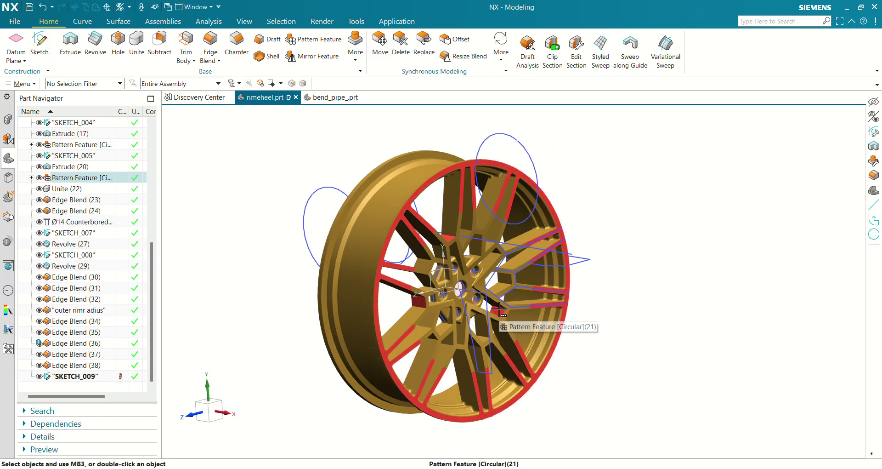
{"action": "key", "text": "ctrl+shift+b"}
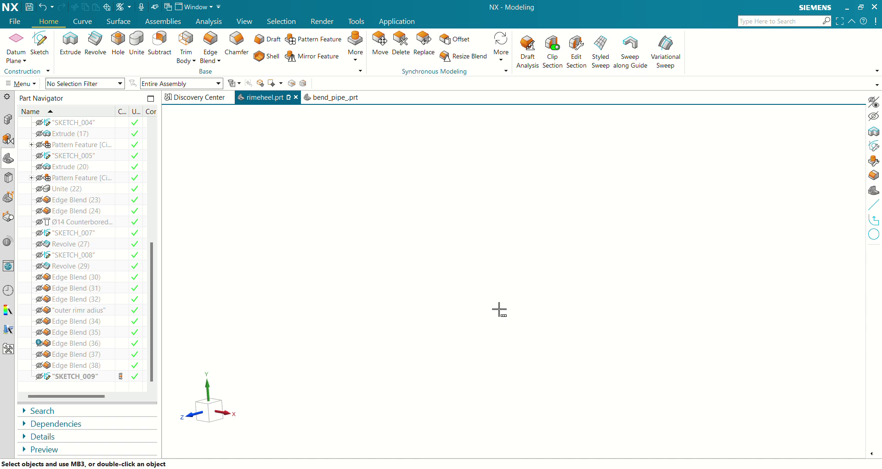
{"action": "left_click", "coordinate": [40, 321]}
{"action": "middle_click_drag", "start_coordinate": [577, 278], "coordinate": [526, 289]}
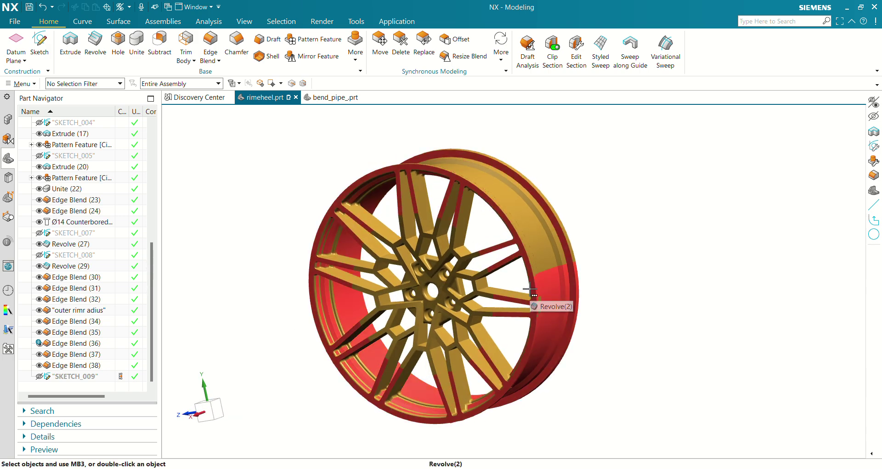
{"action": "middle_click_drag", "start_coordinate": [611, 260], "coordinate": [651, 253]}
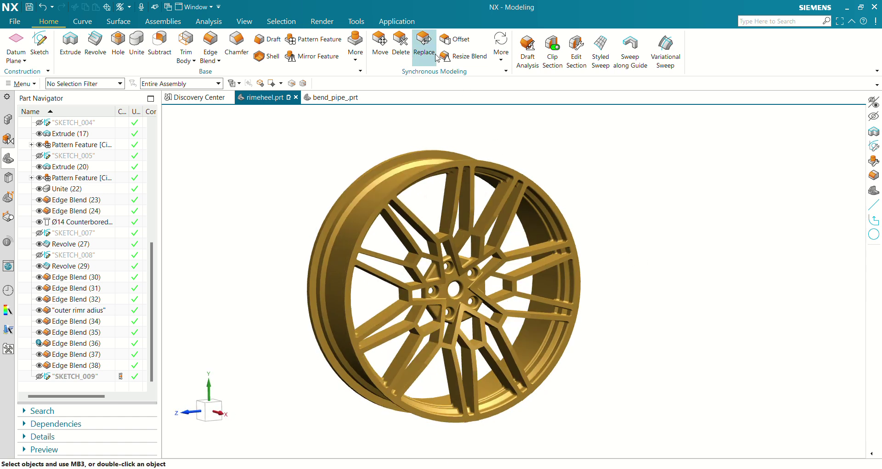
{"action": "middle_click_drag", "start_coordinate": [529, 175], "coordinate": [577, 187]}
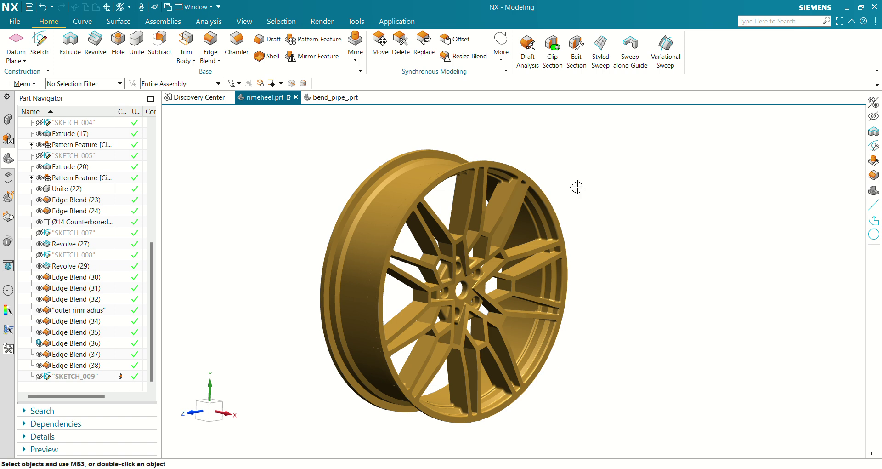
Open Edit Object Display for the wheel body, browse its General and Analysis options, and close it unchanged.
{"action": "key", "text": "ctrl+j"}
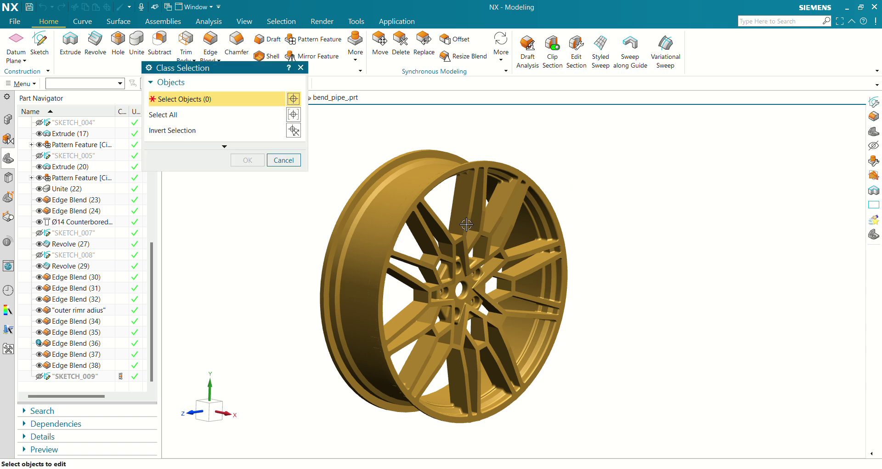
{"action": "left_click", "coordinate": [419, 202]}
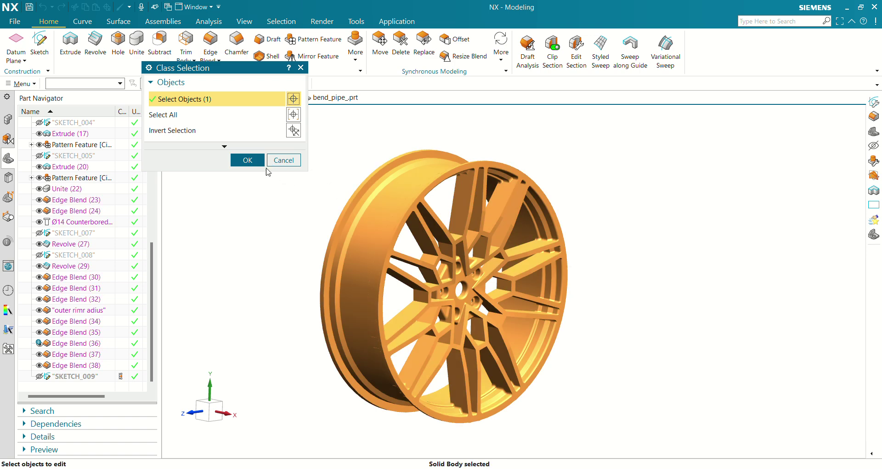
{"action": "left_click", "coordinate": [247, 159]}
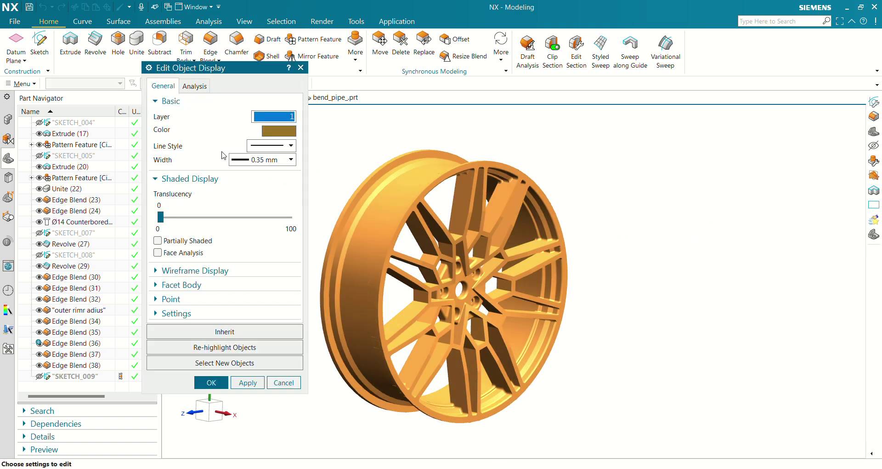
{"action": "left_click_drag", "start_coordinate": [231, 69], "coordinate": [725, 84]}
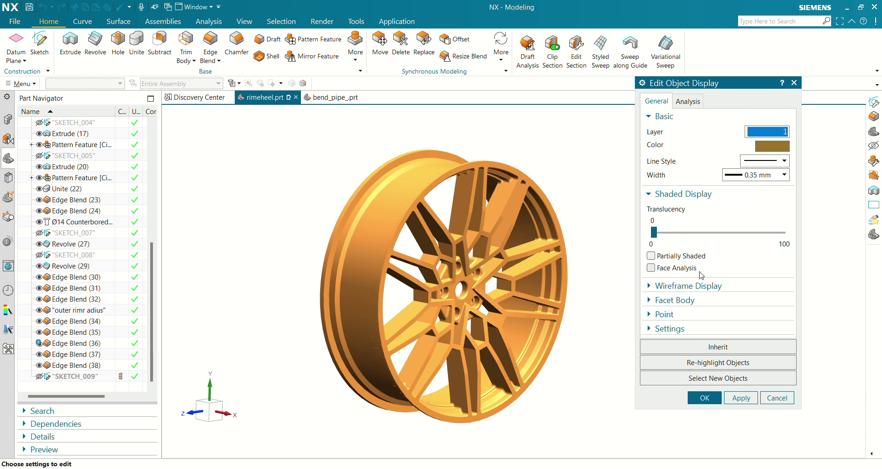
{"action": "left_click", "coordinate": [688, 101]}
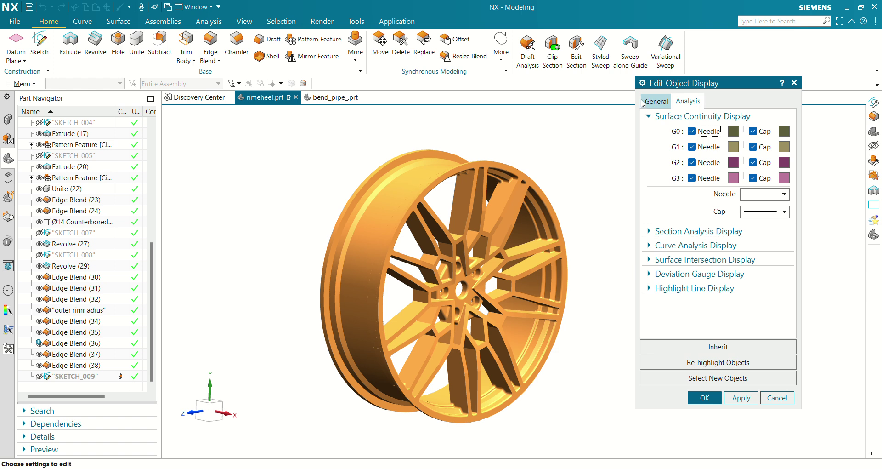
{"action": "left_click", "coordinate": [643, 102]}
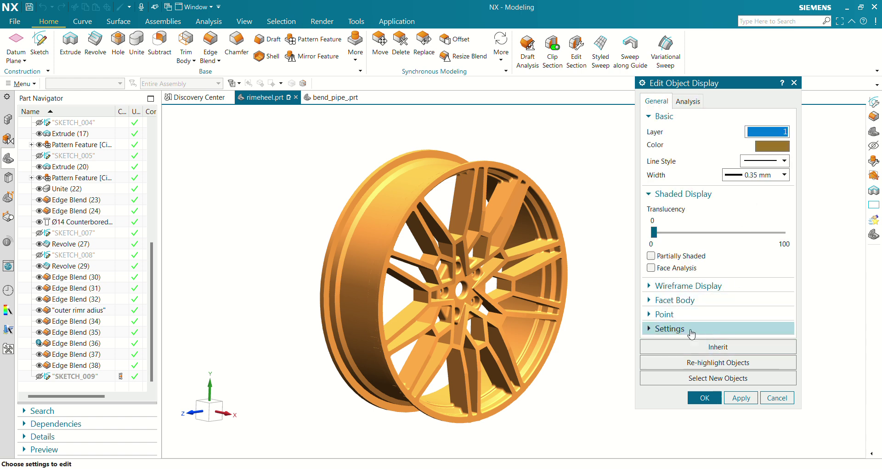
{"action": "left_click", "coordinate": [670, 320]}
{"action": "left_click", "coordinate": [677, 299]}
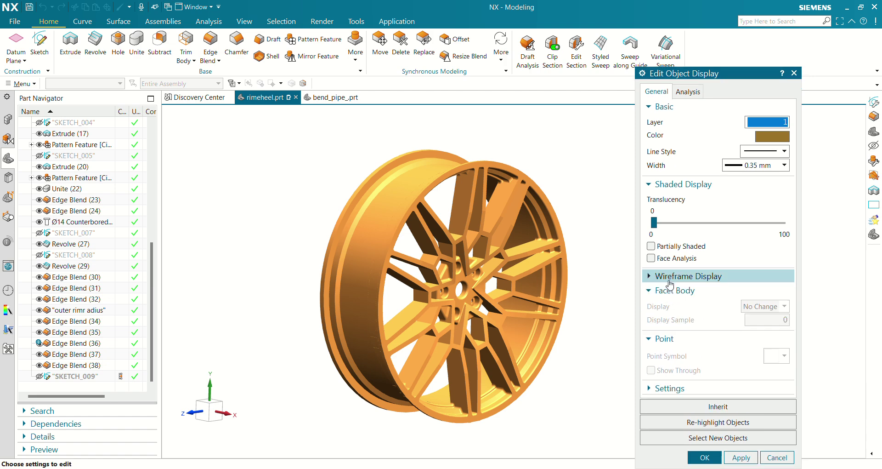
{"action": "left_click", "coordinate": [679, 279]}
{"action": "left_click", "coordinate": [704, 457]}
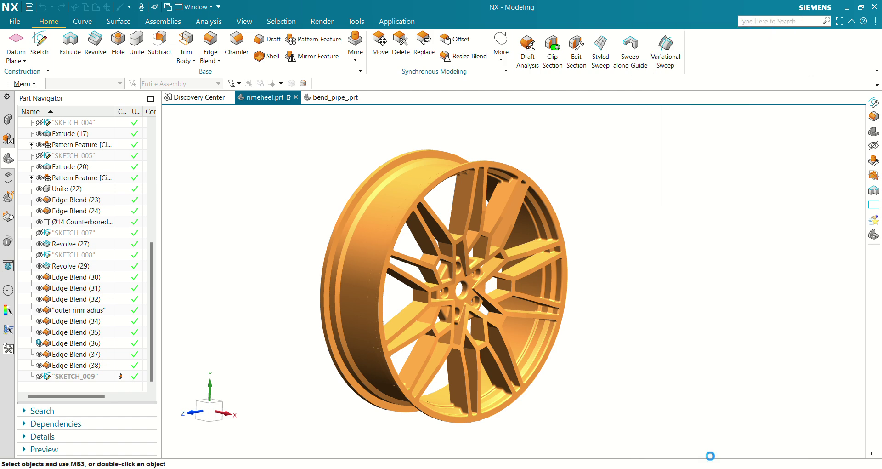
{"action": "middle_click_drag", "start_coordinate": [640, 248], "coordinate": [631, 251]}
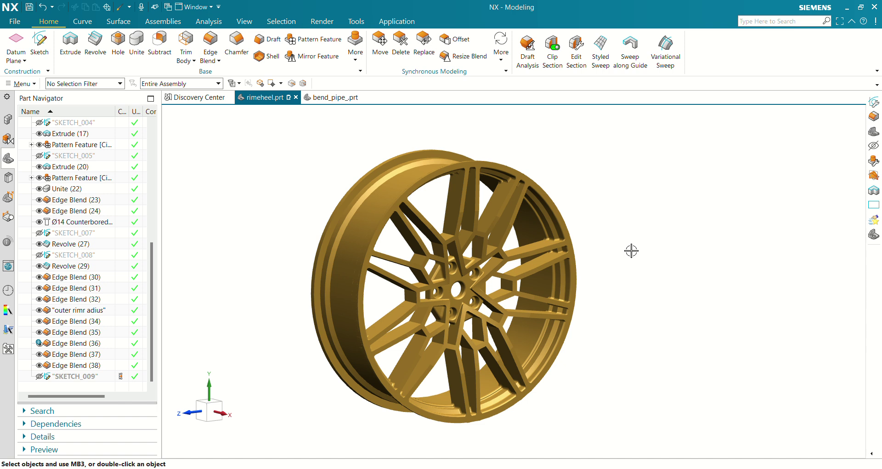
{"action": "key", "text": "ctrl+shift+i"}
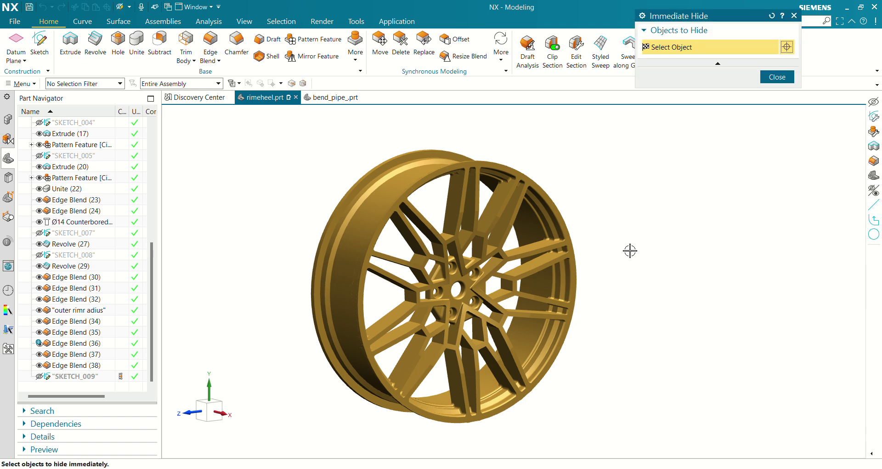
{"action": "left_click", "coordinate": [572, 205]}
{"action": "left_click", "coordinate": [784, 78]}
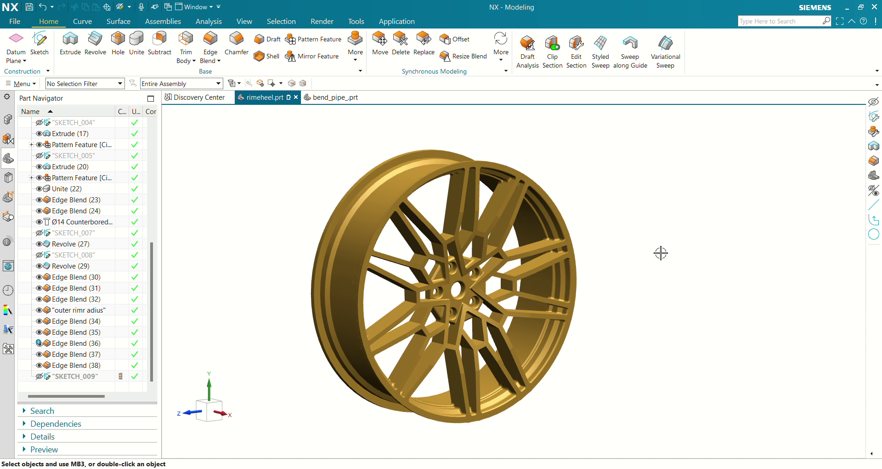
{"action": "key", "text": "ctrl+w"}
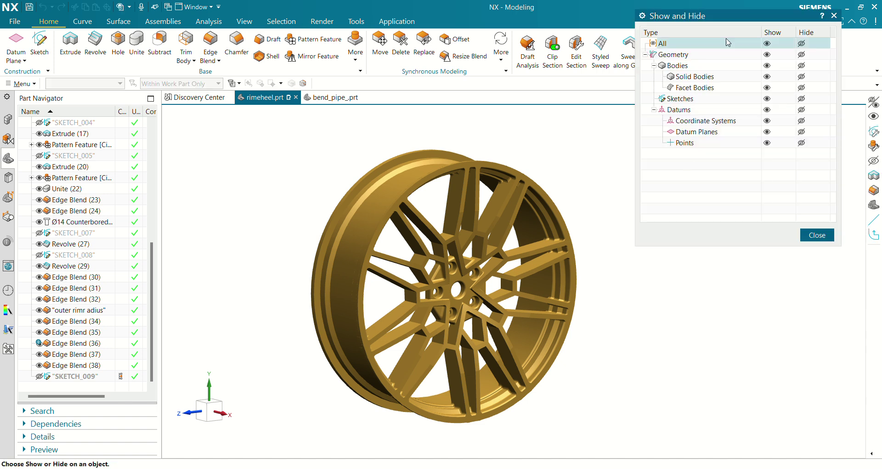
{"action": "left_click_drag", "start_coordinate": [717, 20], "coordinate": [675, 88]}
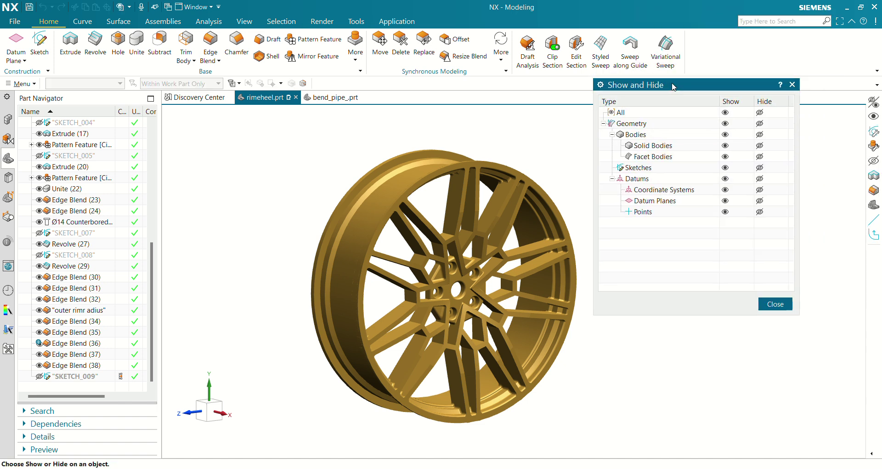
{"action": "left_click", "coordinate": [726, 179]}
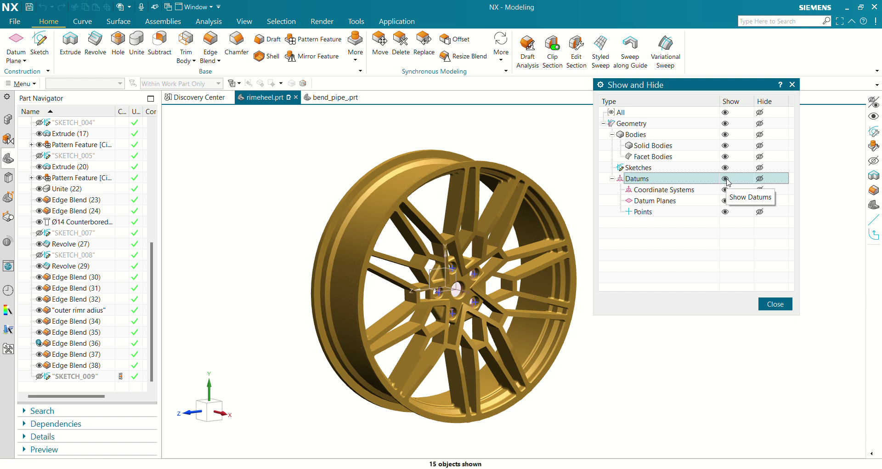
{"action": "left_click", "coordinate": [760, 179]}
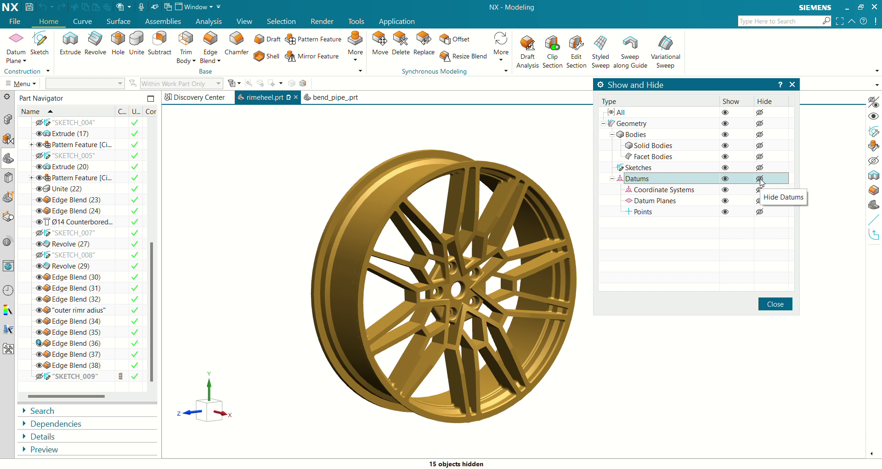
{"action": "left_click", "coordinate": [775, 304]}
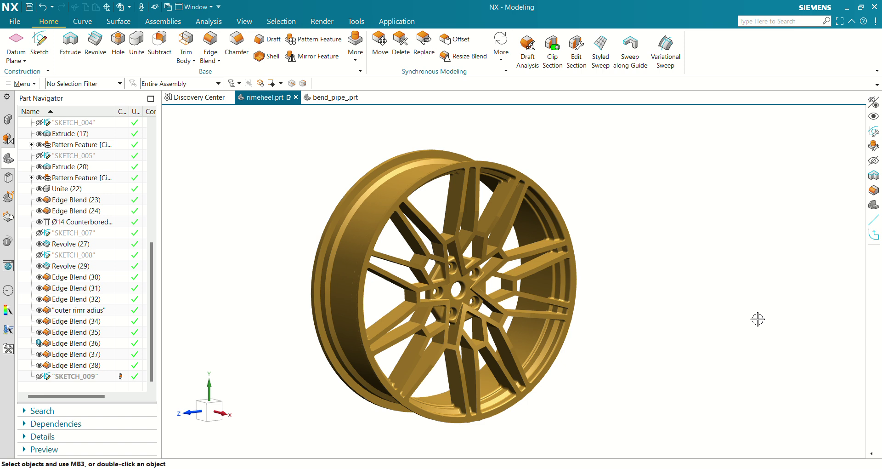
{"action": "key", "text": "ctrl+t"}
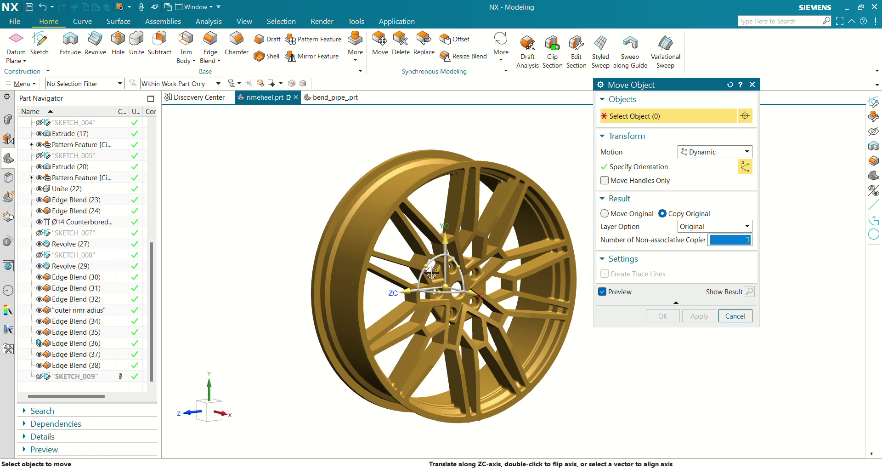
{"action": "left_click", "coordinate": [406, 294]}
{"action": "left_click", "coordinate": [405, 292]}
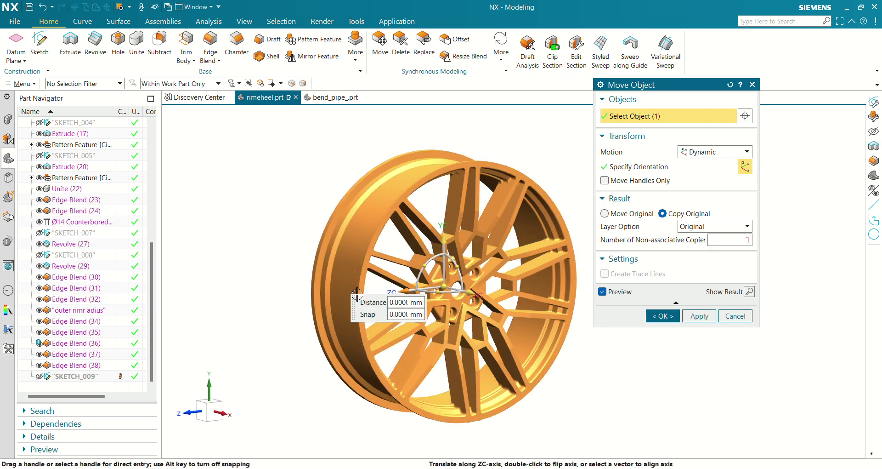
{"action": "type", "text": "300"}
{"action": "key", "text": "Return"}
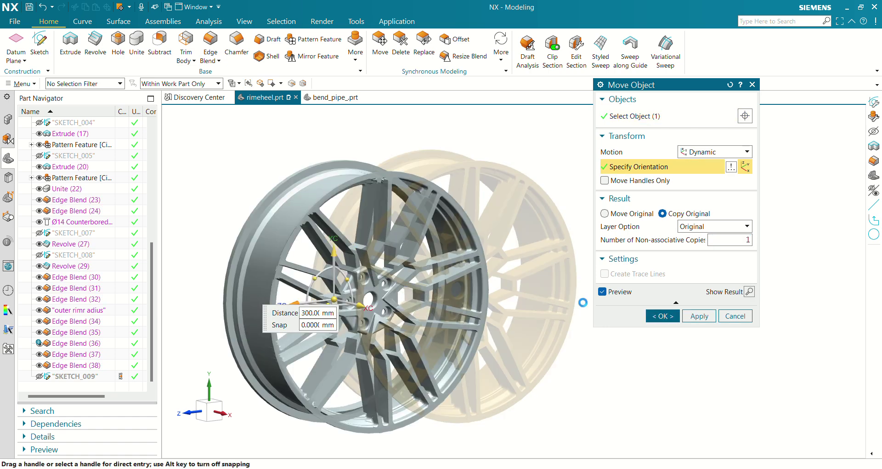
{"action": "left_click", "coordinate": [738, 316]}
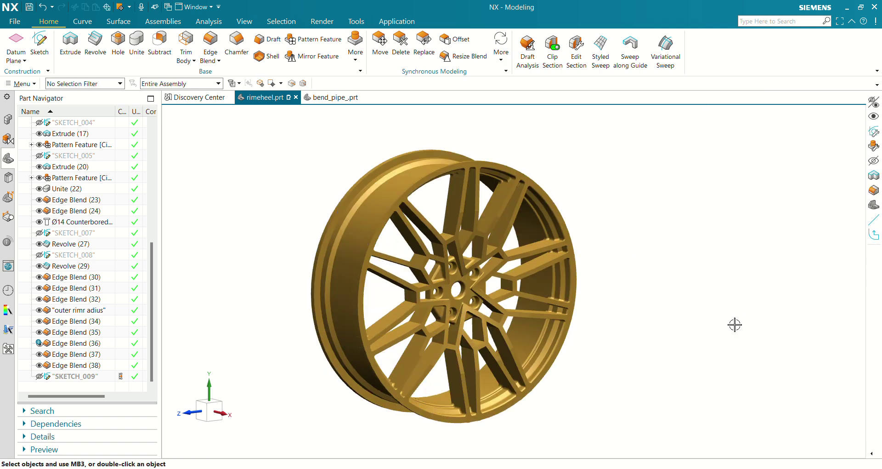
{"action": "key", "text": "ctrl+f"}
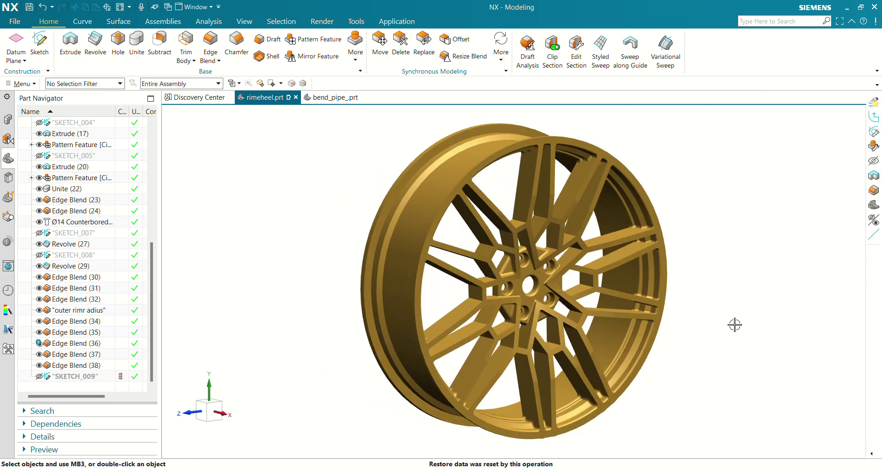
{"action": "scroll", "coordinate": [573, 274], "scroll_direction": "down", "scroll_amount": 10}
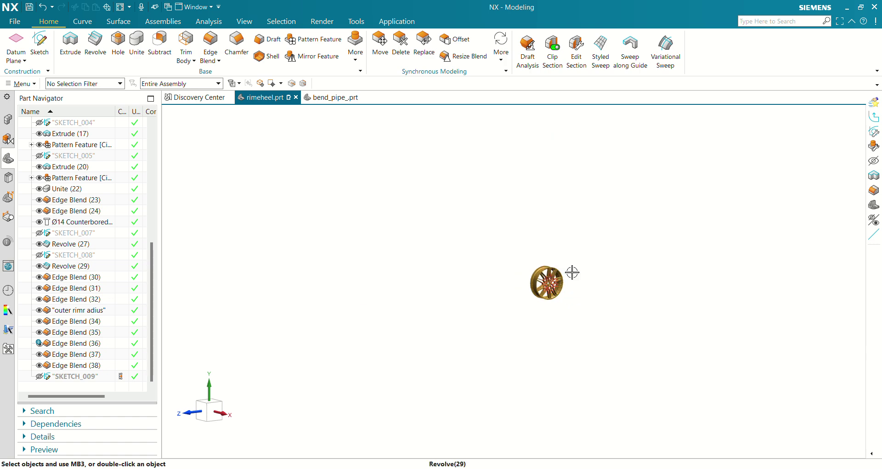
{"action": "middle_click_drag", "start_coordinate": [600, 274], "coordinate": [663, 280]}
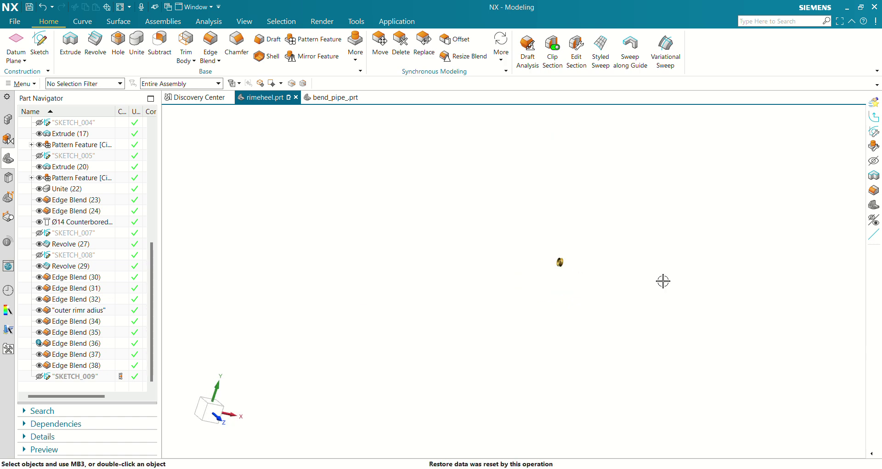
{"action": "key", "text": "ctrl+f"}
{"action": "middle_click_drag", "start_coordinate": [615, 245], "coordinate": [506, 227]}
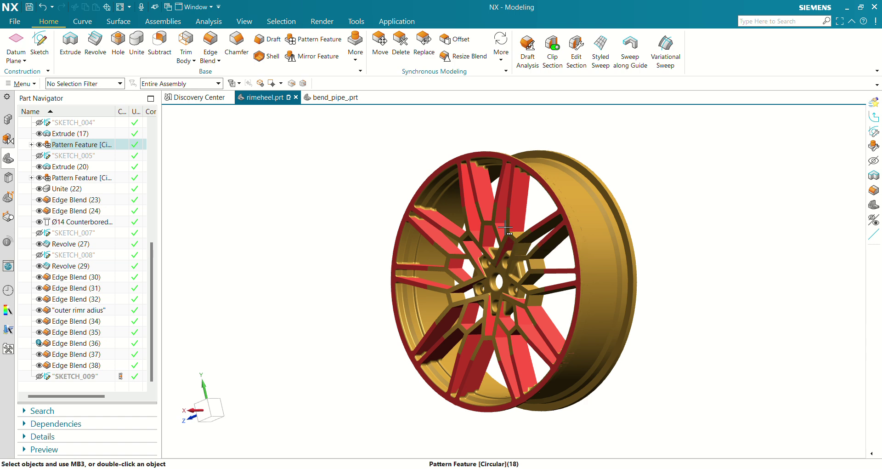
{"action": "key", "text": "alt+Return"}
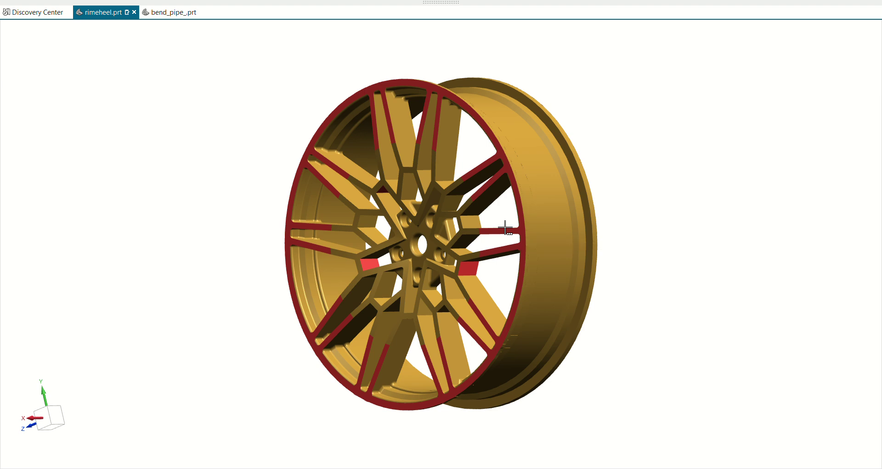
{"action": "key", "text": "alt+Return"}
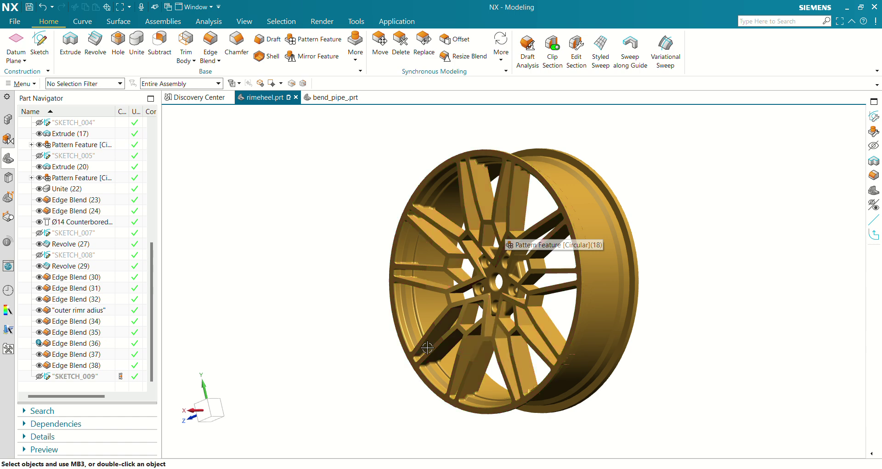
{"action": "middle_click_drag", "start_coordinate": [353, 333], "coordinate": [373, 332]}
{"action": "scroll", "coordinate": [372, 333], "scroll_direction": "up", "scroll_amount": 2}
{"action": "key", "text": "ctrl+l"}
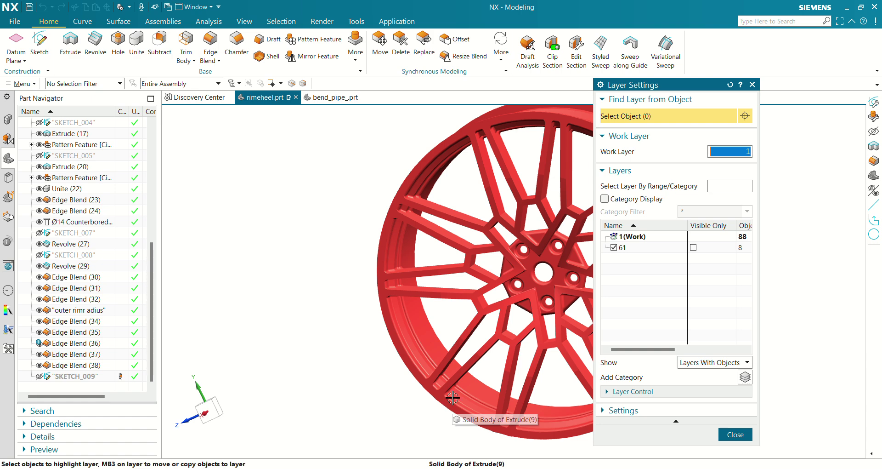
{"action": "left_click", "coordinate": [737, 435]}
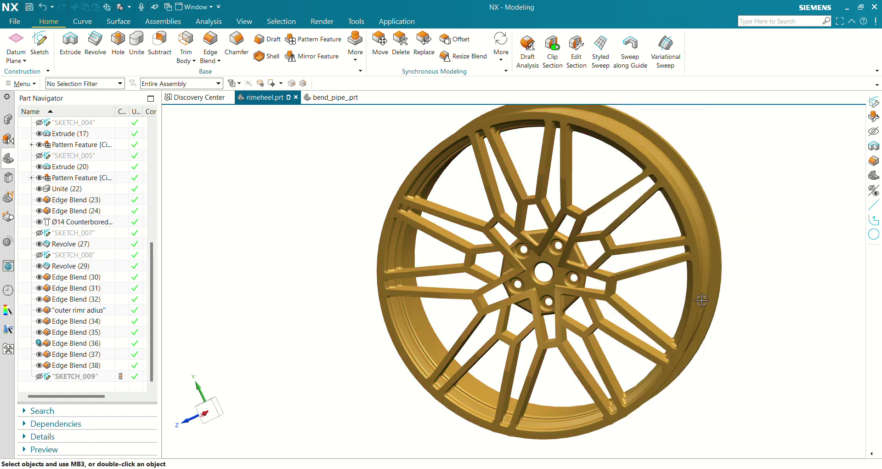
{"action": "middle_click_drag", "start_coordinate": [464, 272], "coordinate": [376, 239]}
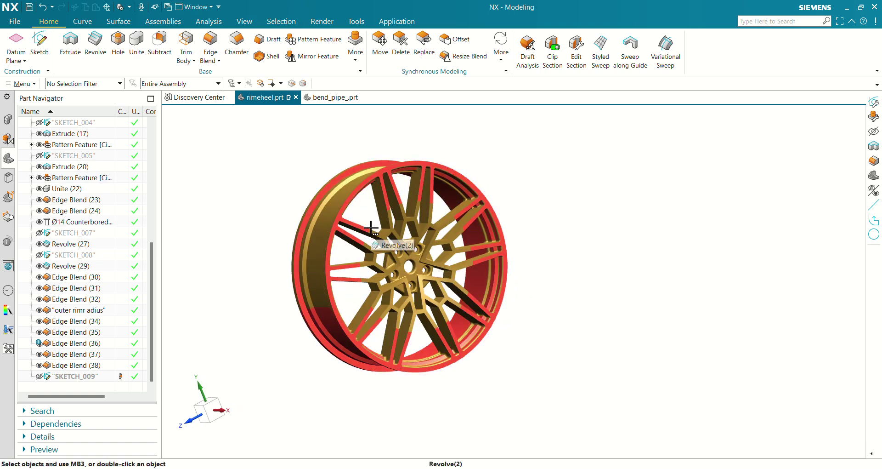
{"action": "key", "text": "x"}
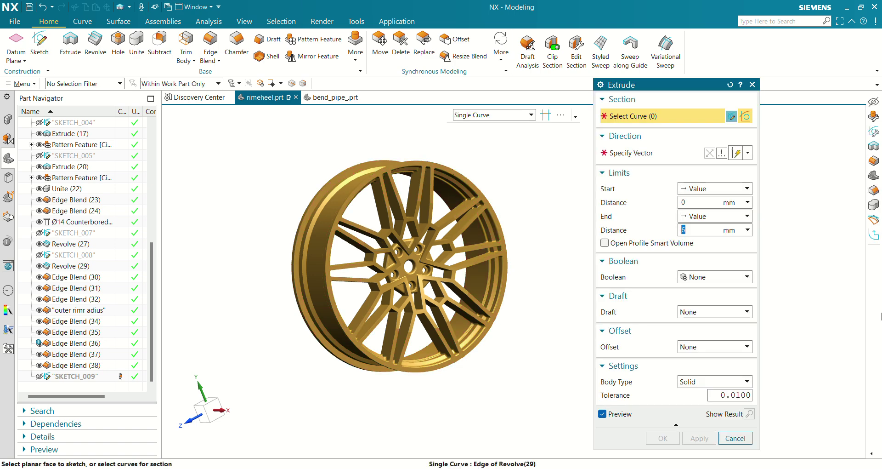
{"action": "left_click", "coordinate": [735, 438]}
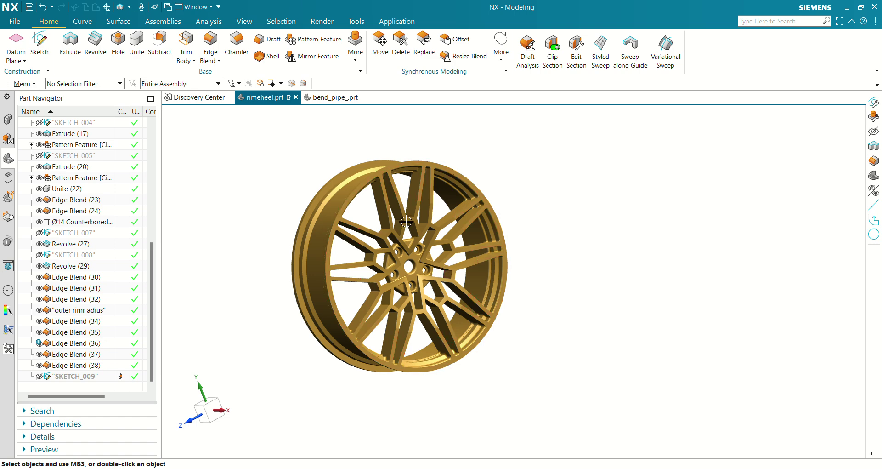
{"action": "middle_click_drag", "start_coordinate": [497, 252], "coordinate": [465, 250]}
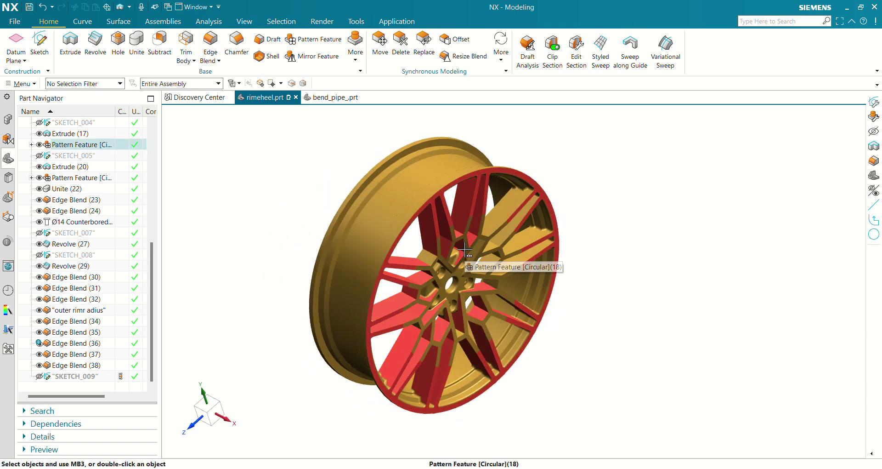
{"action": "key", "text": "F8"}
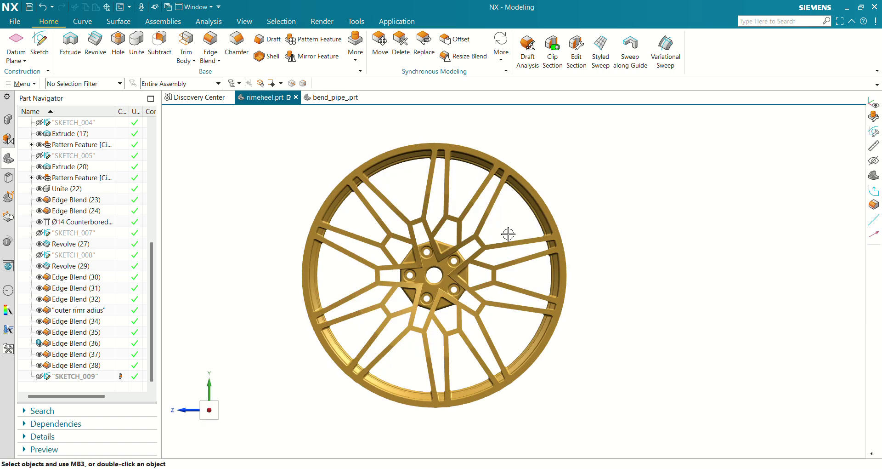
{"action": "middle_click_drag", "start_coordinate": [508, 234], "coordinate": [559, 246]}
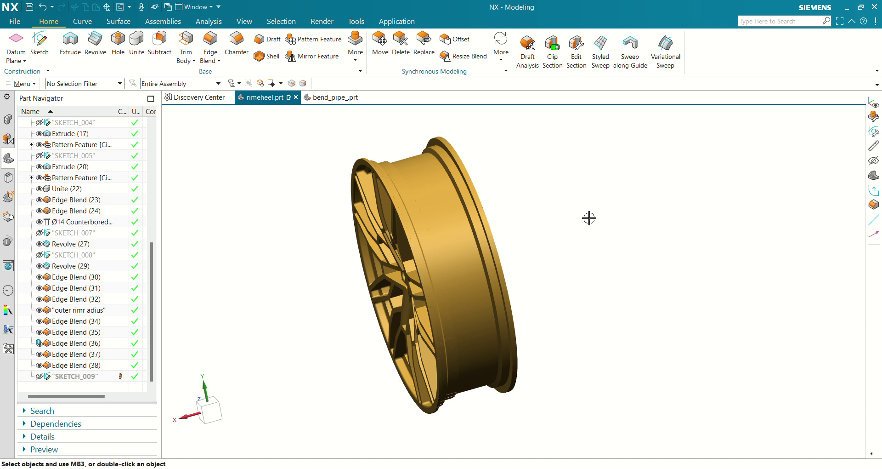
{"action": "key", "text": "F8"}
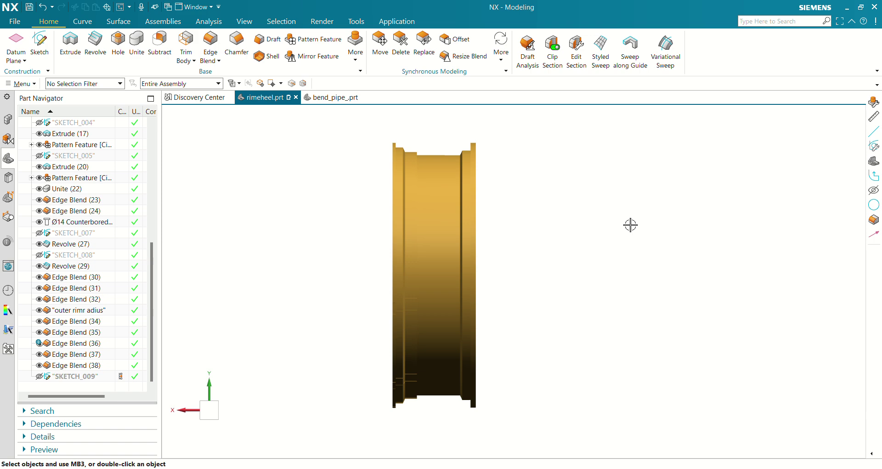
{"action": "middle_click_drag", "start_coordinate": [630, 225], "coordinate": [457, 261]}
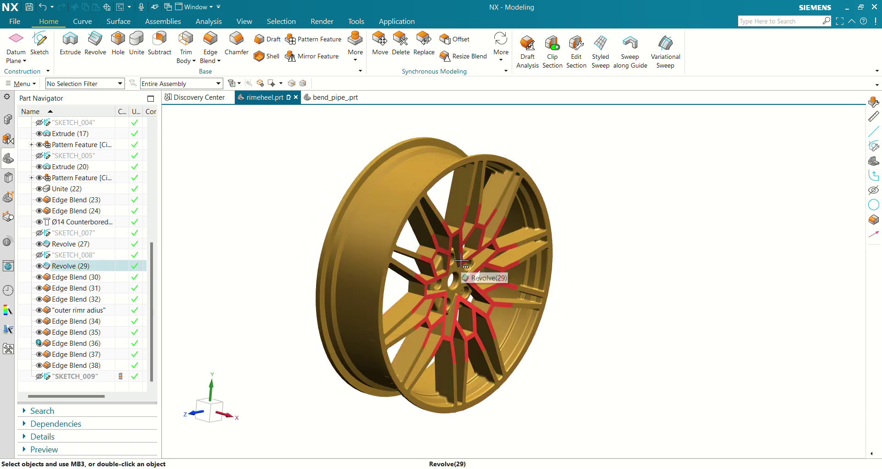
{"action": "mouse_move", "coordinate": [459, 278]}
{"action": "middle_mouse_down"}
{"action": "mouse_move", "coordinate": [489, 256]}
{"action": "mouse_move", "coordinate": [464, 271]}
{"action": "middle_mouse_up"}
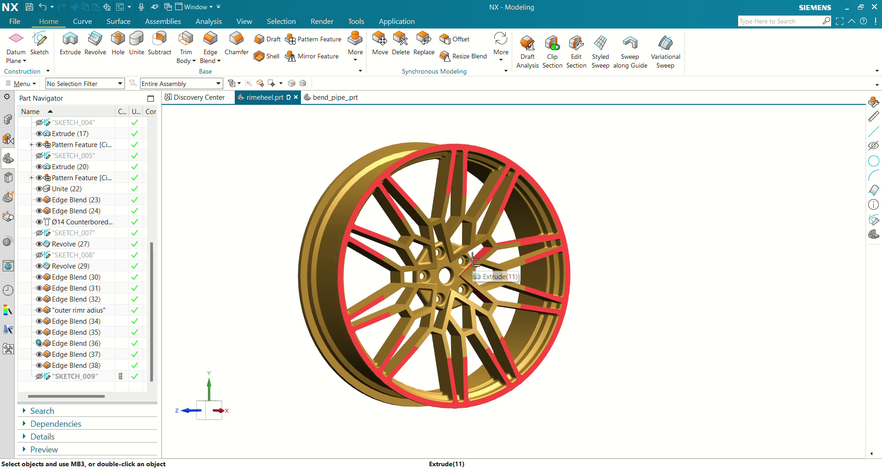
{"action": "middle_click_drag", "start_coordinate": [473, 260], "coordinate": [496, 374]}
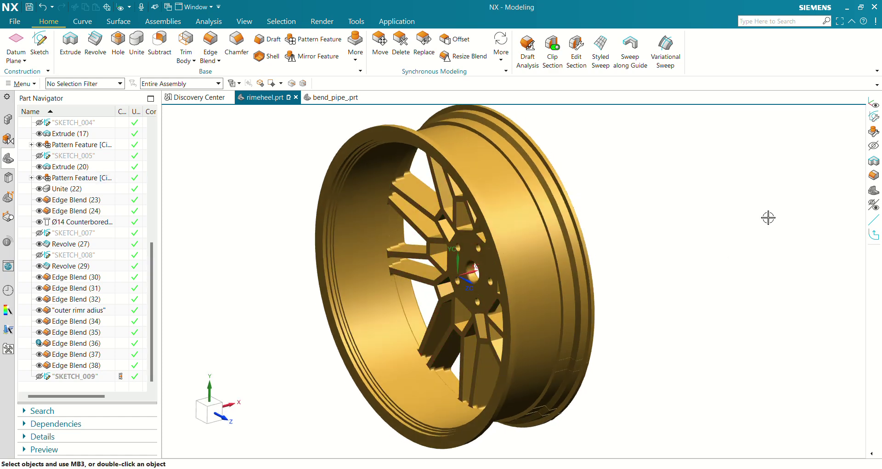
{"action": "middle_click_drag", "start_coordinate": [725, 240], "coordinate": [486, 324]}
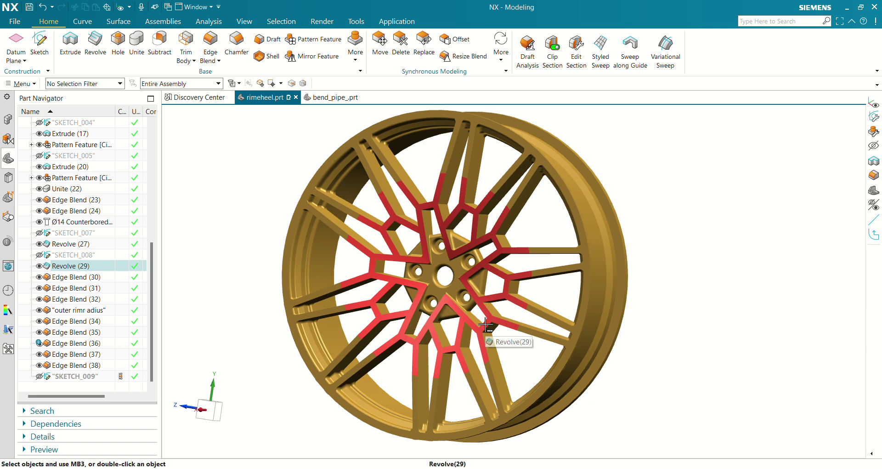
{"action": "key", "text": "ctrl+e"}
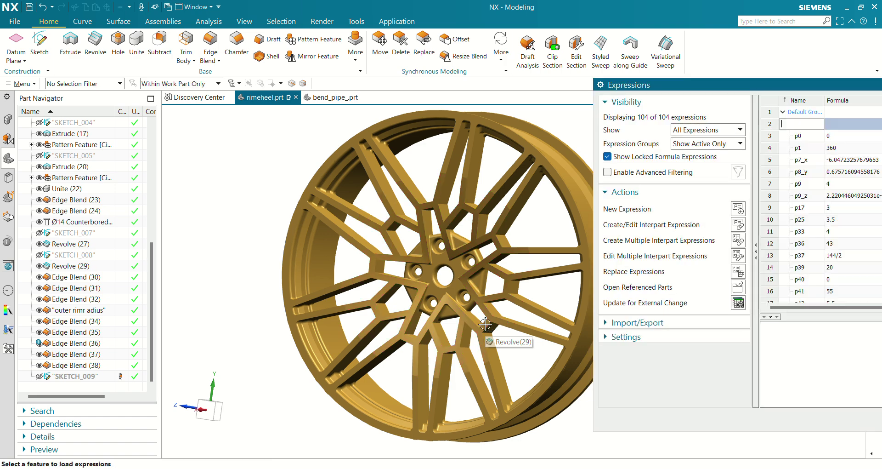
{"action": "double_click", "coordinate": [704, 86]}
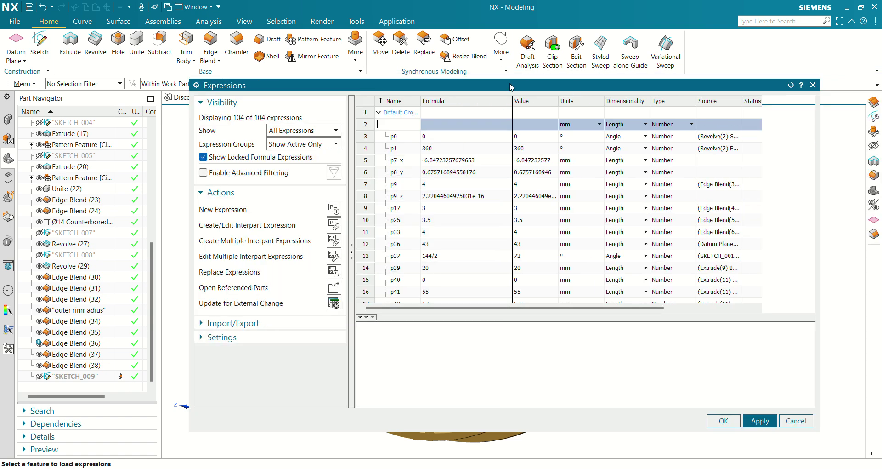
{"action": "left_click", "coordinate": [686, 418]}
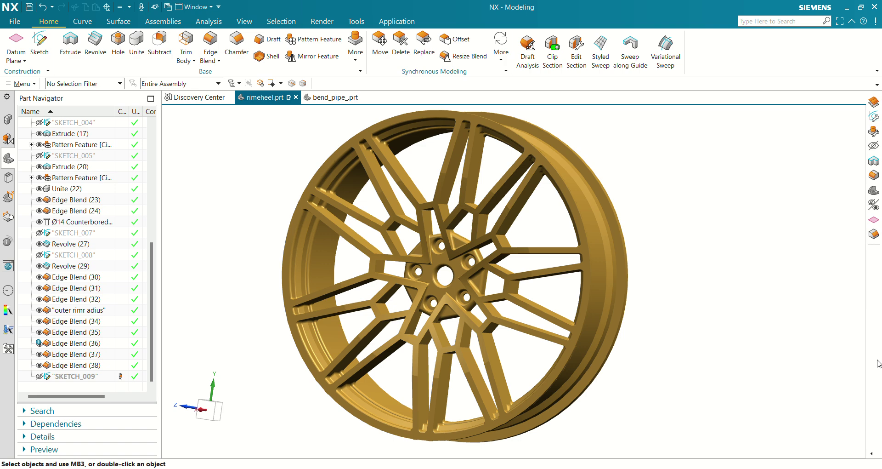
Switch to the Drafting application with Ctrl+Shift+D and dismiss the HP System Information window.
{"action": "key", "text": "ctrl+shift+d"}
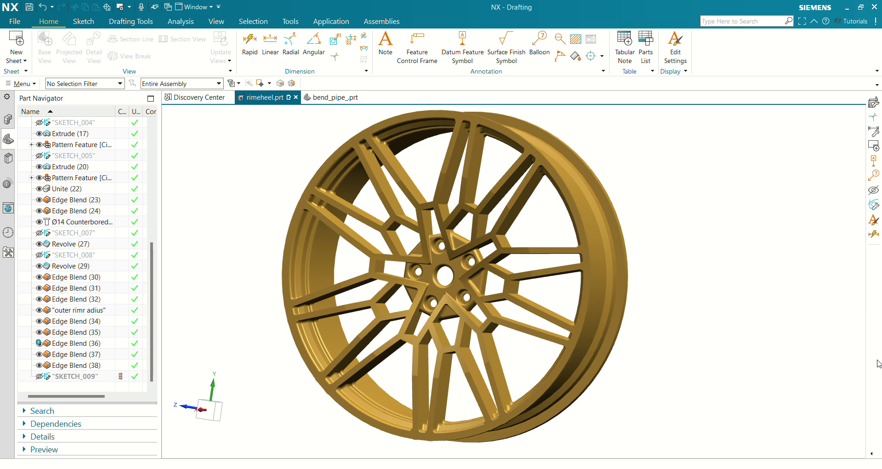
{"action": "key", "text": "Escape"}
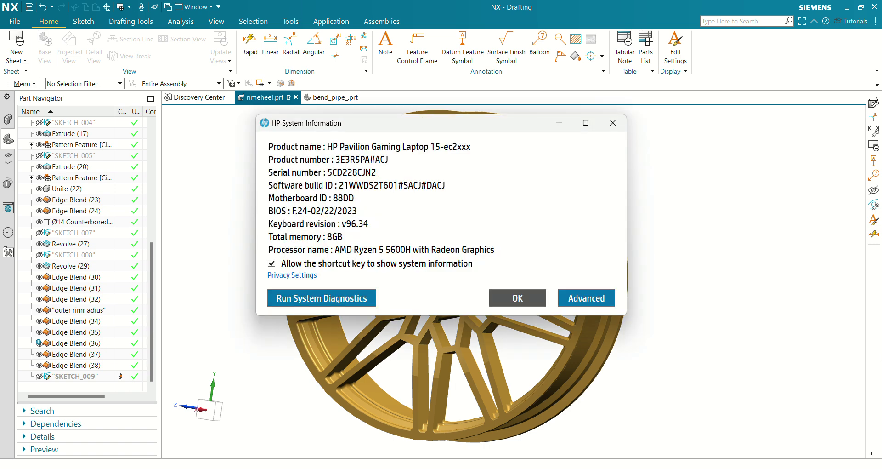
{"action": "left_click", "coordinate": [613, 124]}
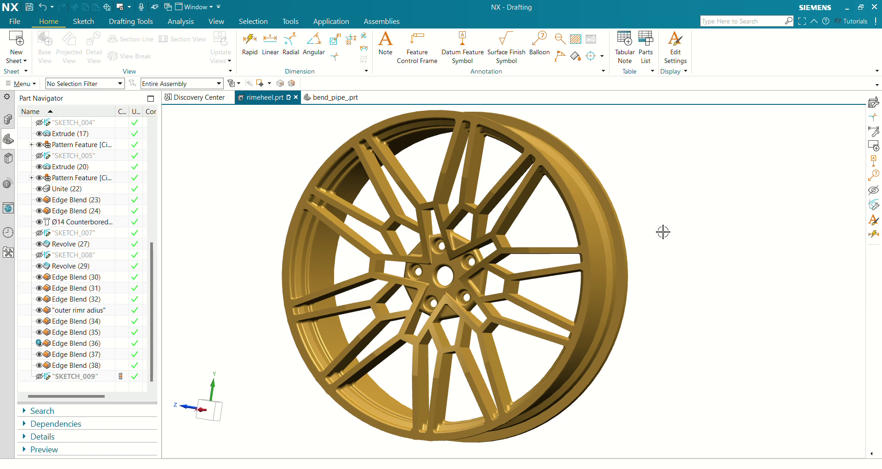
Switch to Sheet Metal and add Additive Manufacturing to the Home ribbon after Nesting.
{"action": "key", "text": "ctrl+alt+n"}
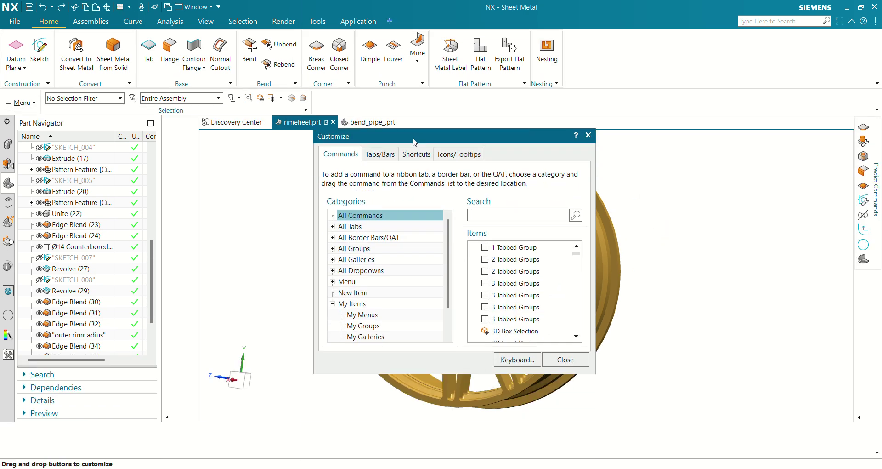
{"action": "left_click_drag", "start_coordinate": [415, 142], "coordinate": [415, 129]}
{"action": "scroll", "coordinate": [505, 280], "scroll_direction": "down", "scroll_amount": 5}
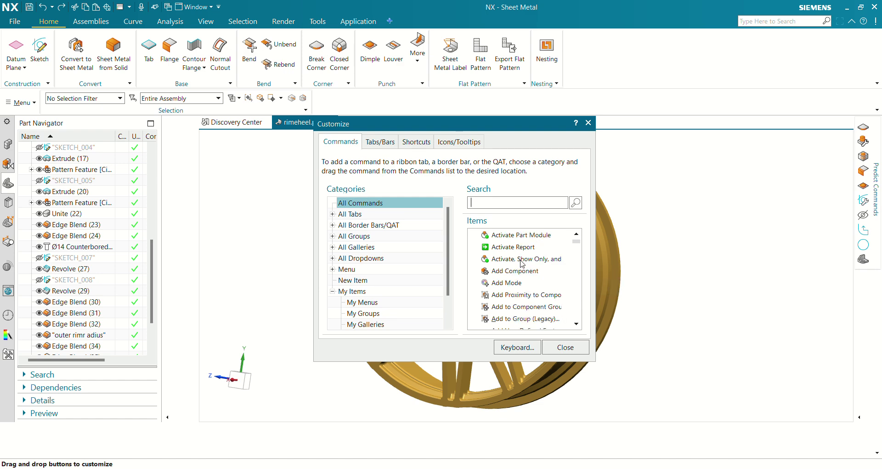
{"action": "scroll", "coordinate": [519, 275], "scroll_direction": "down", "scroll_amount": 3}
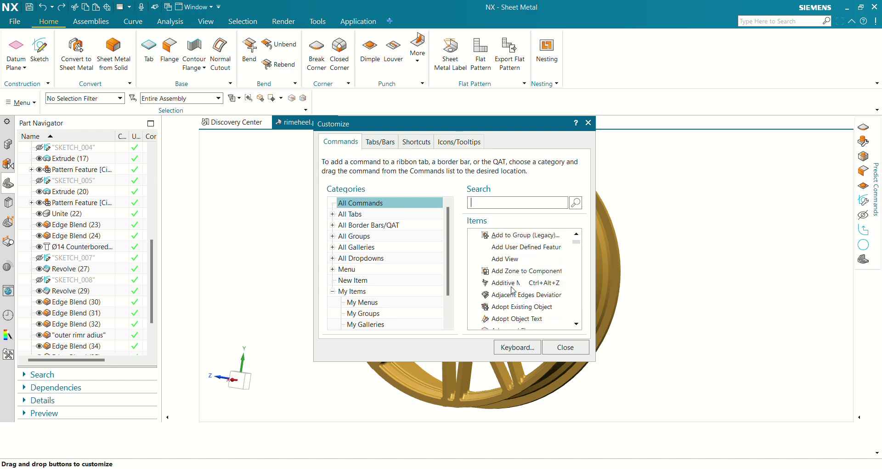
{"action": "left_click_drag", "start_coordinate": [512, 289], "coordinate": [607, 69]}
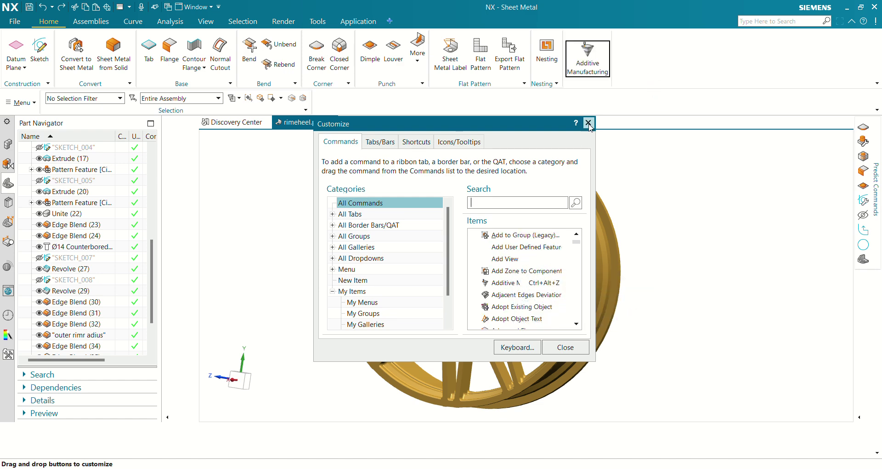
{"action": "left_click", "coordinate": [589, 124]}
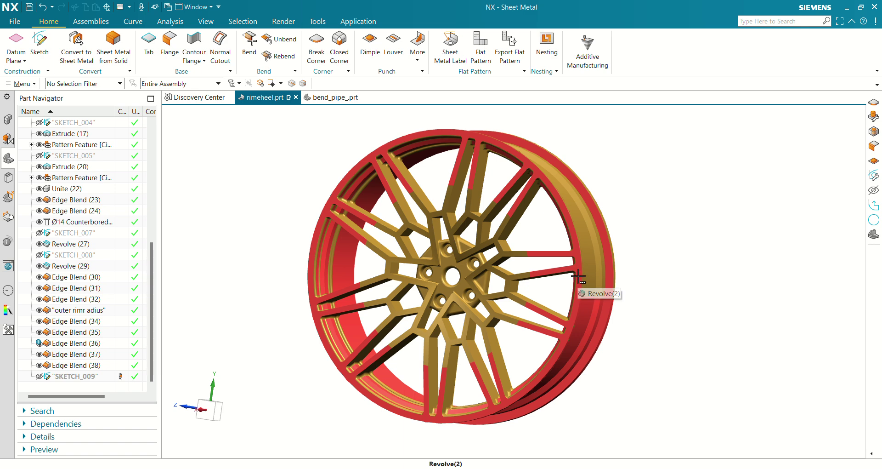
{"action": "middle_click_drag", "start_coordinate": [578, 276], "coordinate": [419, 296]}
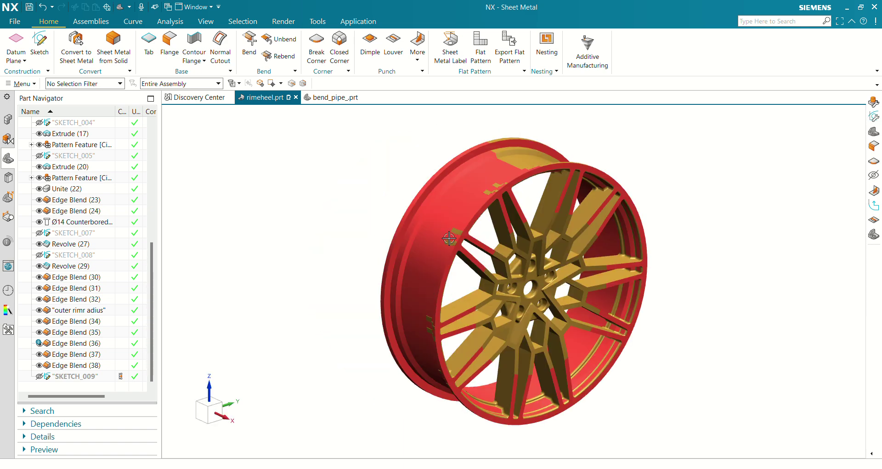
{"action": "middle_click_drag", "start_coordinate": [719, 290], "coordinate": [485, 294]}
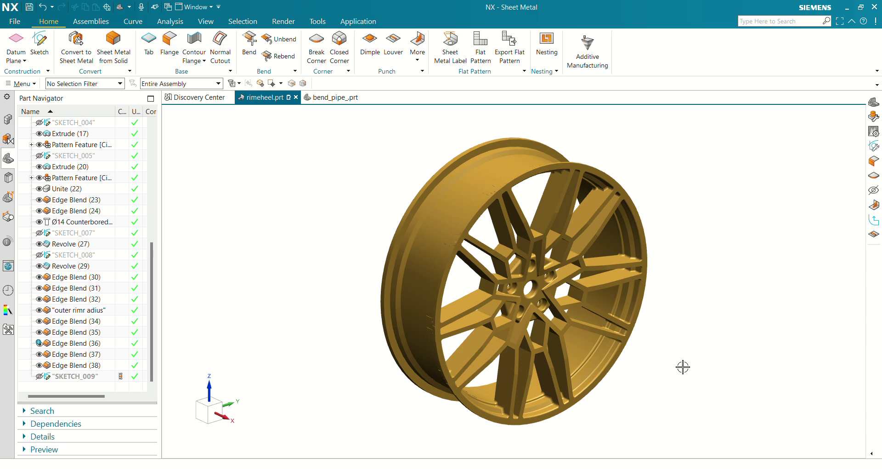
{"action": "scroll", "coordinate": [533, 270], "scroll_direction": "up", "scroll_amount": 2}
{"action": "middle_click_drag", "start_coordinate": [574, 281], "coordinate": [469, 278]}
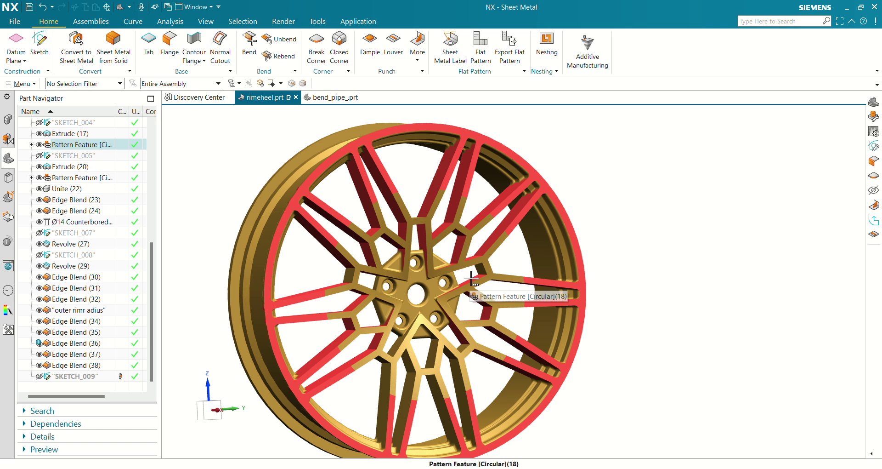
{"action": "scroll", "coordinate": [703, 222], "scroll_direction": "down", "scroll_amount": 2}
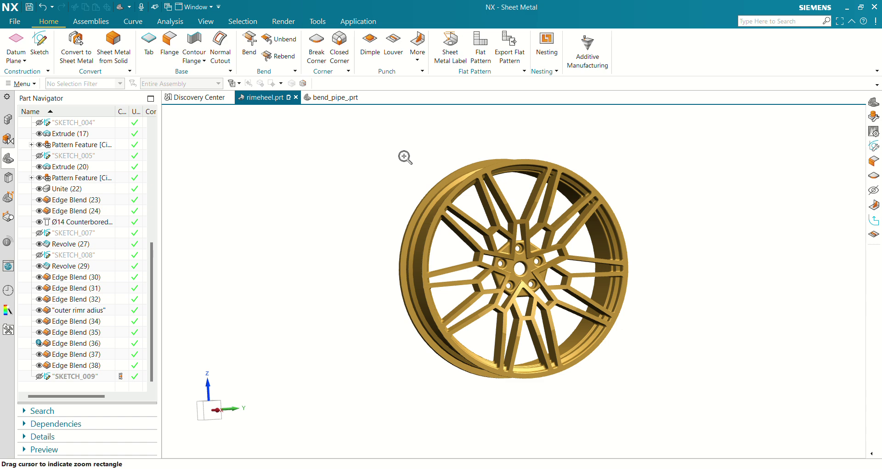
{"action": "left_click_drag", "start_coordinate": [389, 146], "coordinate": [673, 276]}
{"action": "left_click_drag", "start_coordinate": [413, 138], "coordinate": [543, 205]}
{"action": "middle_click_drag", "start_coordinate": [545, 292], "coordinate": [591, 268]}
{"action": "left_click_drag", "start_coordinate": [591, 268], "coordinate": [652, 333]}
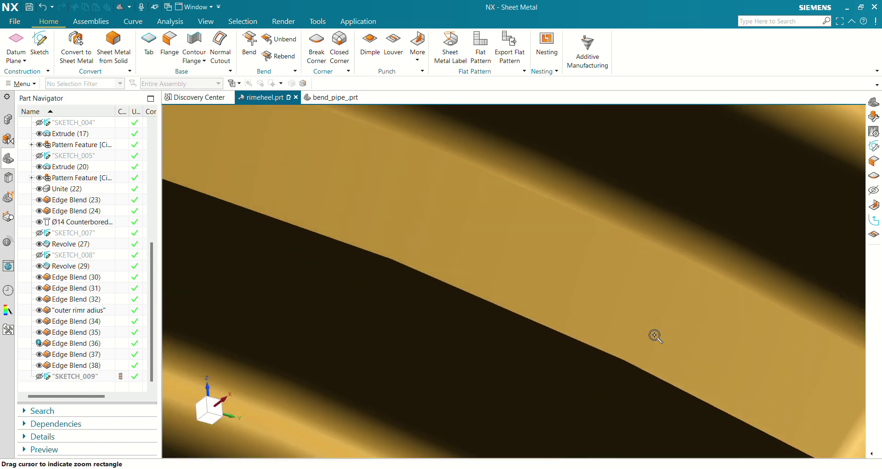
{"action": "scroll", "coordinate": [620, 285], "scroll_direction": "up", "scroll_amount": 3}
{"action": "key", "text": "Escape"}
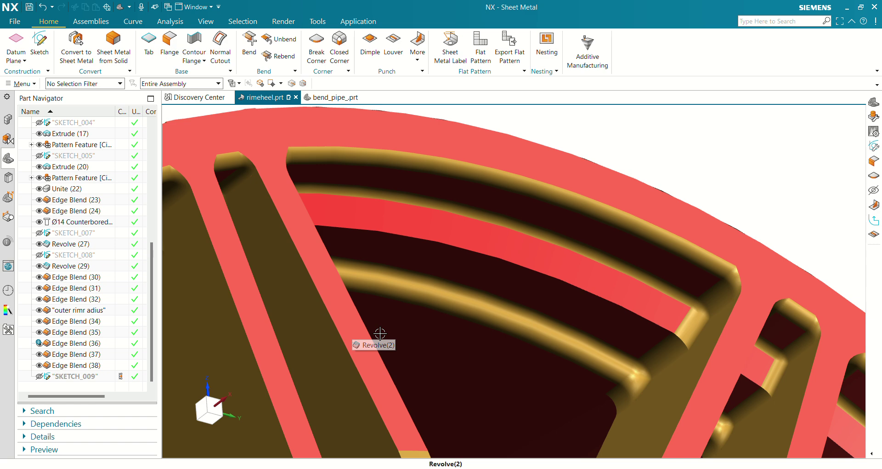
{"action": "key", "text": "ctrl+Tab"}
{"action": "key", "text": "ctrl+Tab"}
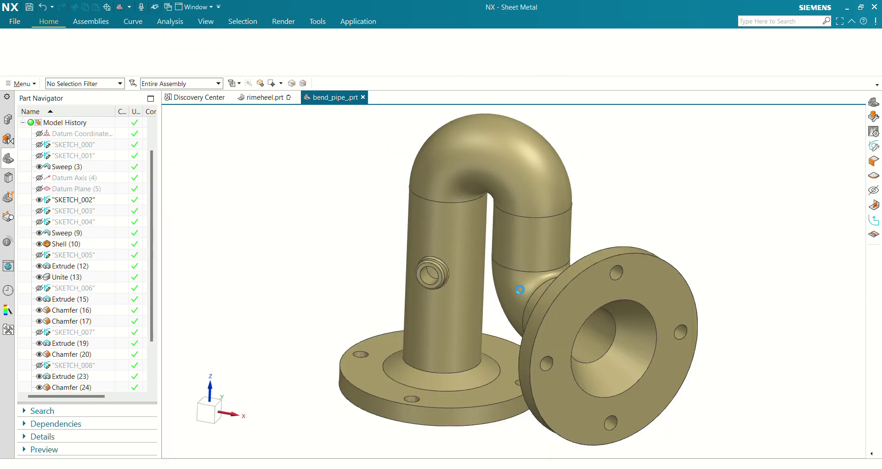
{"action": "key", "text": "ctrl+Tab"}
{"action": "key", "text": "ctrl+Tab"}
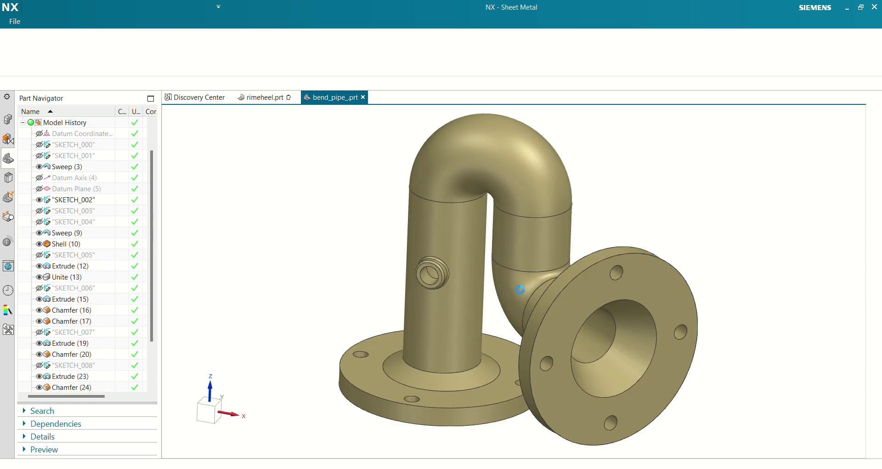
{"action": "key", "text": "ctrl+Tab"}
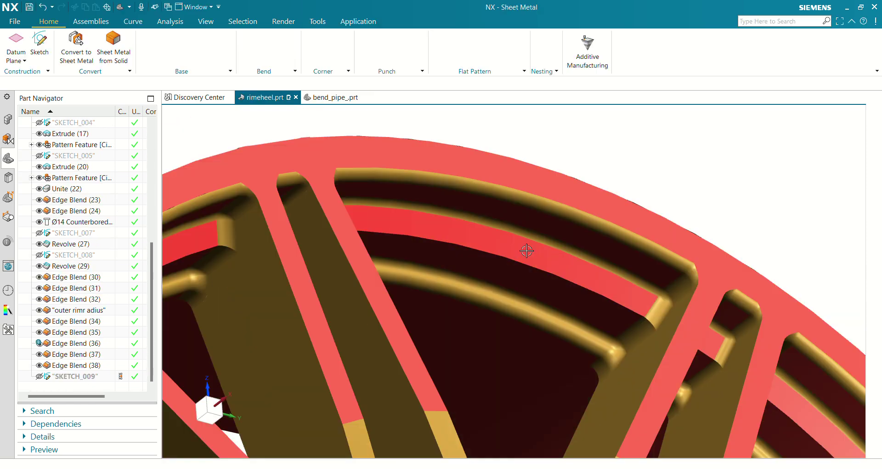
{"action": "scroll", "coordinate": [528, 251], "scroll_direction": "down", "scroll_amount": 6}
{"action": "middle_click_drag", "start_coordinate": [532, 264], "coordinate": [531, 298]}
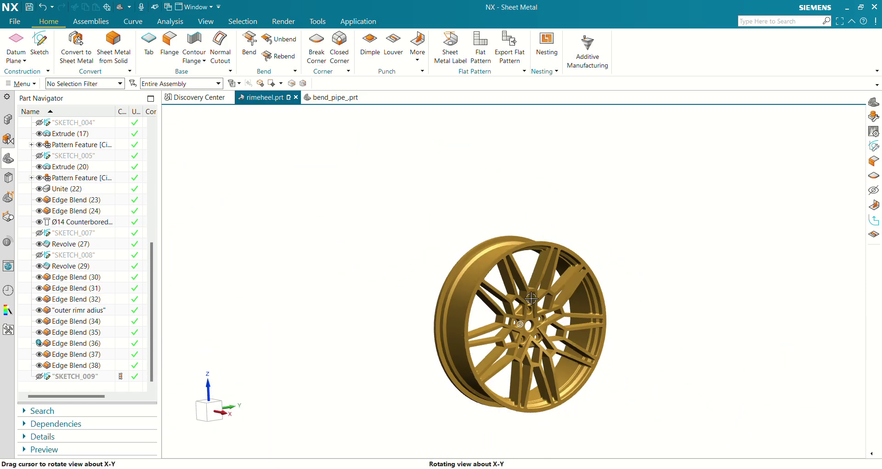
Open SKETCH_009 for editing from the part navigator.
{"action": "scroll", "coordinate": [532, 298], "scroll_direction": "up", "scroll_amount": 8}
{"action": "middle_click_drag", "start_coordinate": [460, 294], "coordinate": [294, 295]}
{"action": "double_click", "coordinate": [84, 376]}
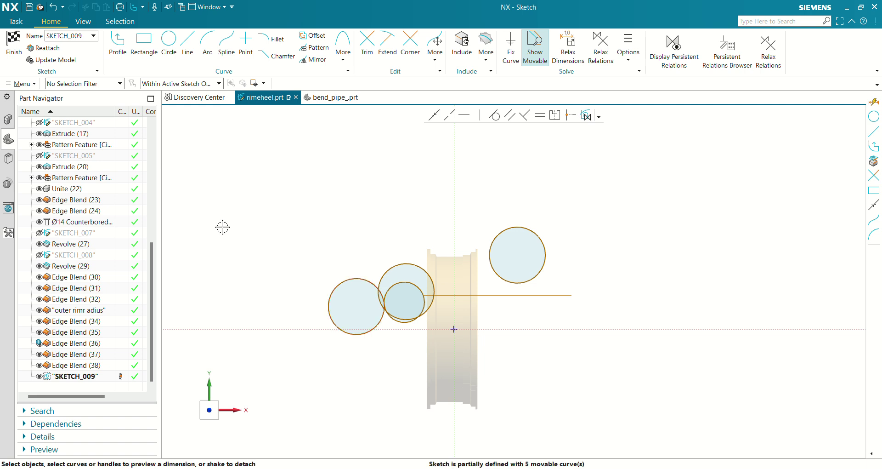
Draw a three-segment line profile: horizontal, slanting down, then up-right.
{"action": "key", "text": "z"}
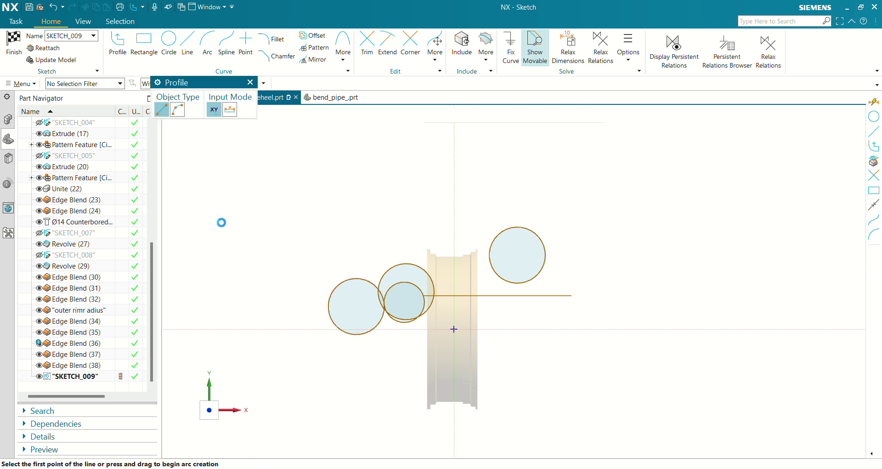
{"action": "left_click", "coordinate": [271, 163]}
{"action": "left_click", "coordinate": [315, 163]}
{"action": "left_click", "coordinate": [322, 205]}
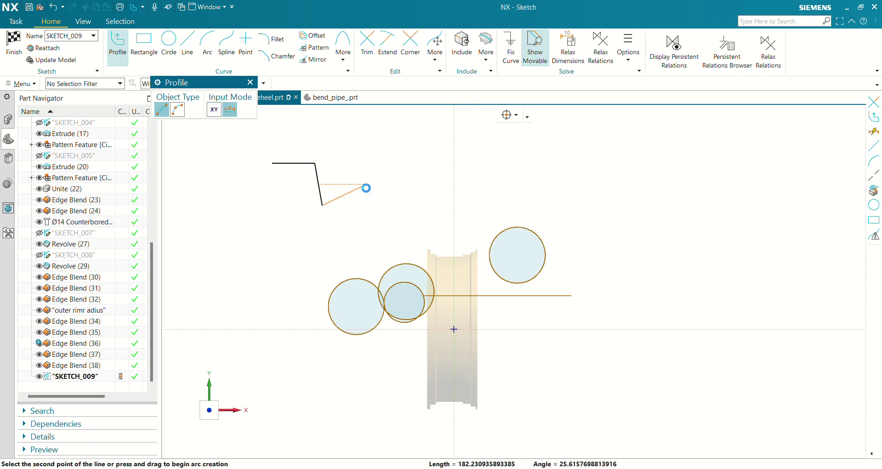
{"action": "left_click", "coordinate": [365, 187]}
{"action": "key", "text": "Escape"}
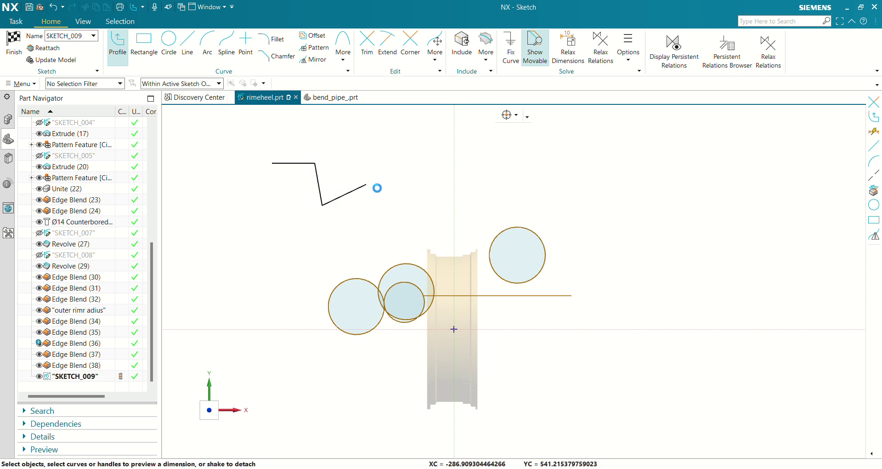
Draw a tilted rectangle forming a diamond shape on the right.
{"action": "key", "text": "r"}
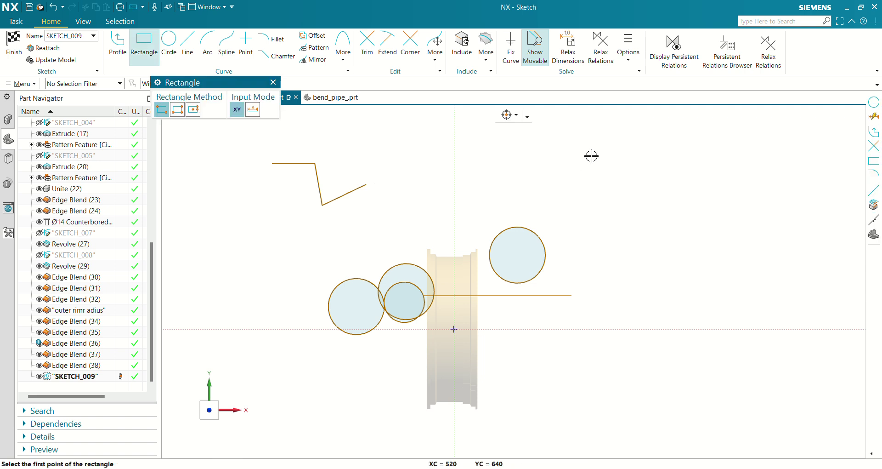
{"action": "left_click", "coordinate": [587, 153]}
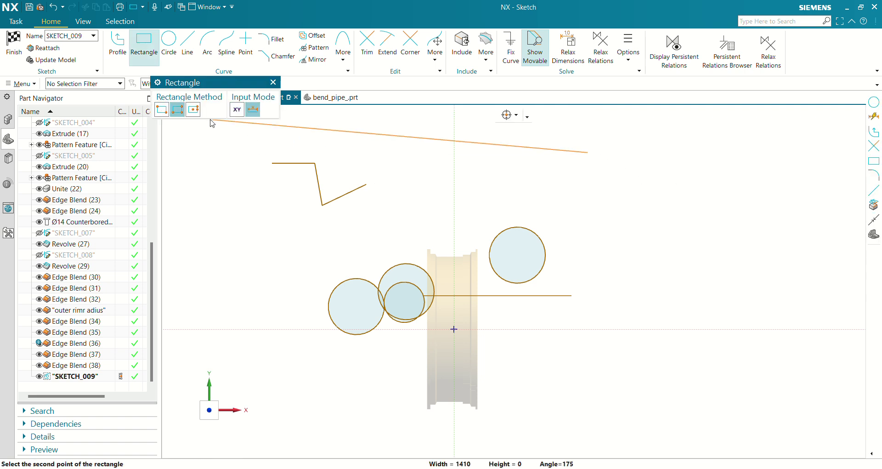
{"action": "left_click", "coordinate": [696, 194]}
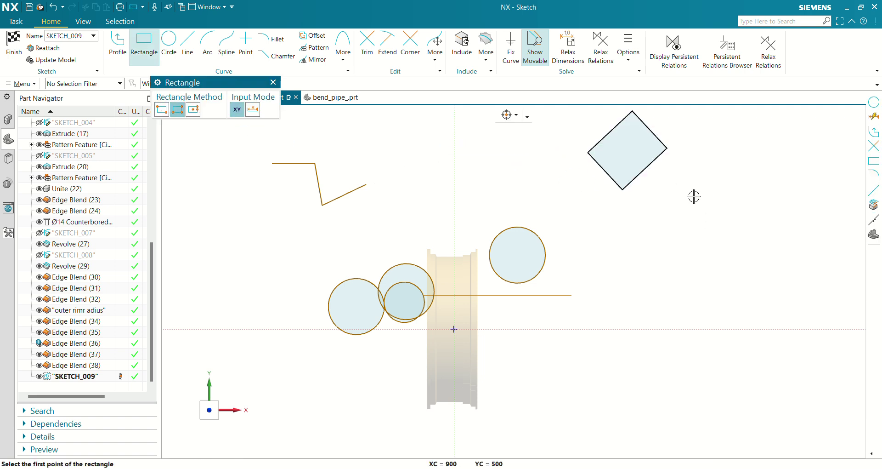
{"action": "key", "text": "Escape"}
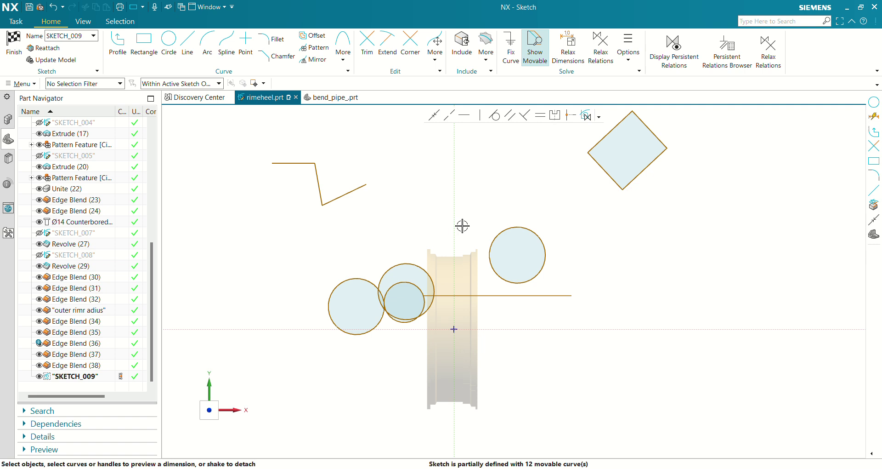
Draw a three-point arc curving downward just below the diamond.
{"action": "key", "text": "a"}
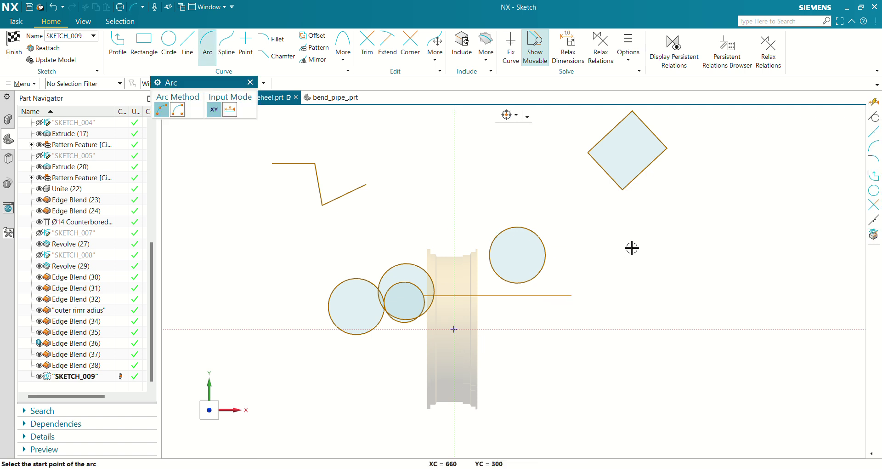
{"action": "left_click", "coordinate": [629, 216]}
{"action": "left_click", "coordinate": [693, 222]}
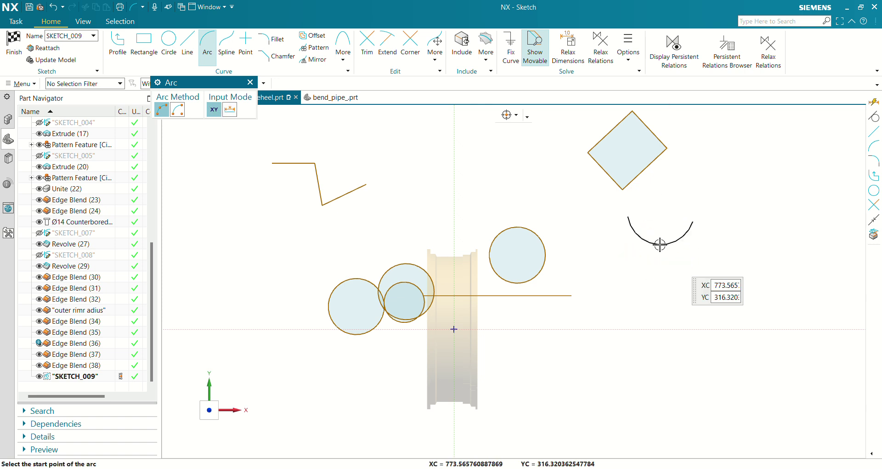
{"action": "left_click", "coordinate": [659, 244]}
{"action": "key", "text": "Escape"}
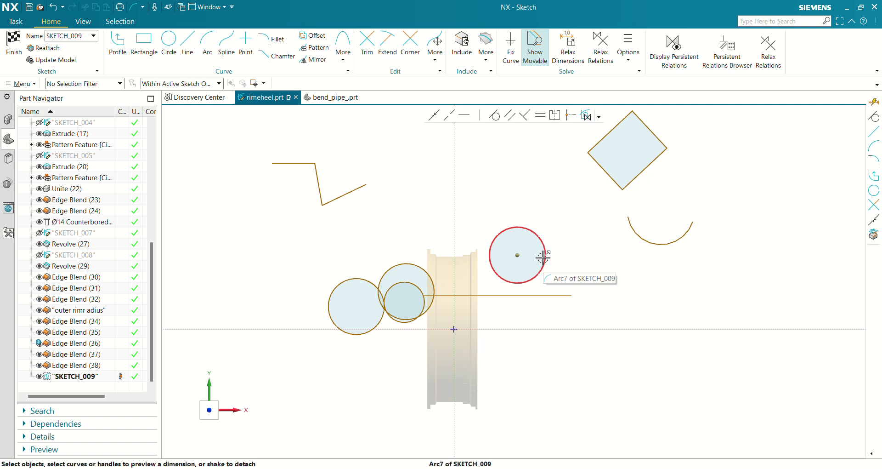
{"action": "key", "text": "ctrl+shift+y"}
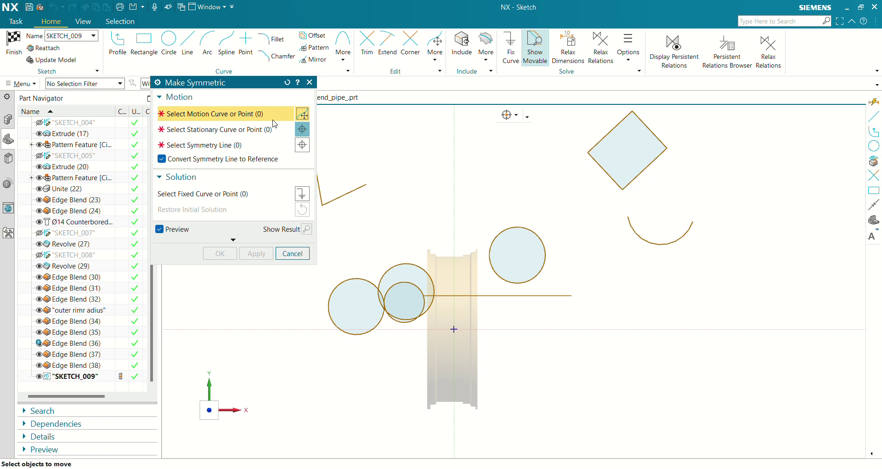
Dismiss the Make Symmetric, Make Perpendicular and Make Parallel constraint dialogs without applying them.
{"action": "left_click", "coordinate": [310, 82]}
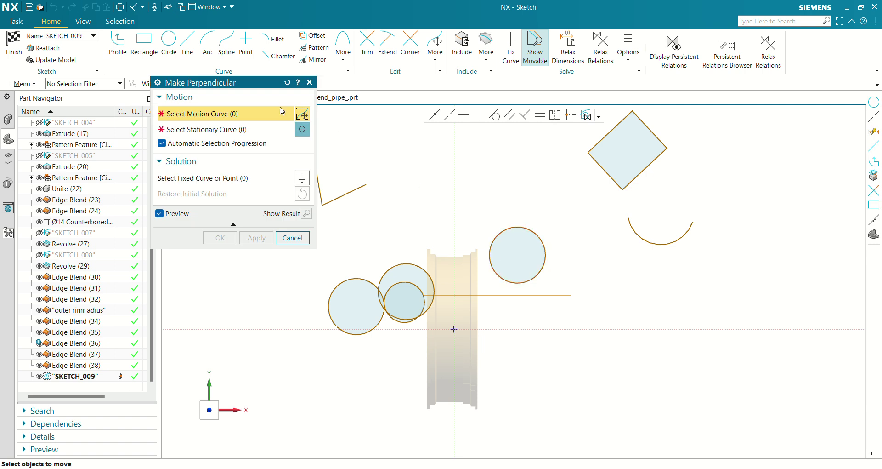
{"action": "left_click", "coordinate": [309, 82]}
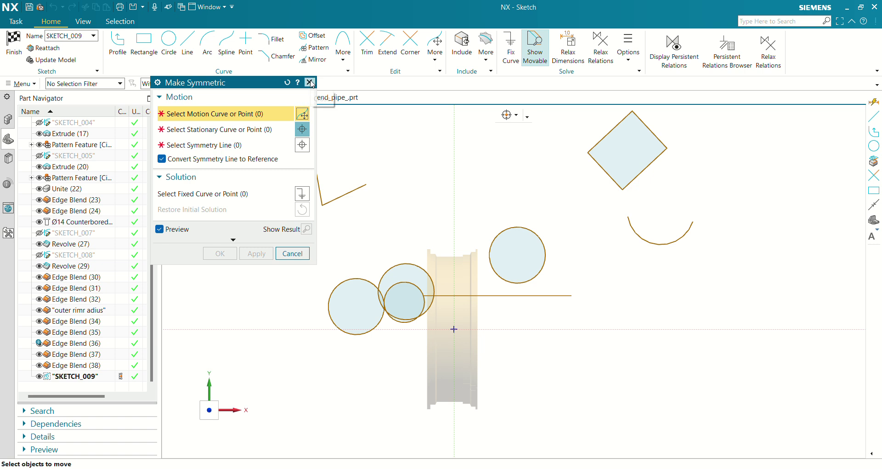
{"action": "left_click", "coordinate": [310, 83]}
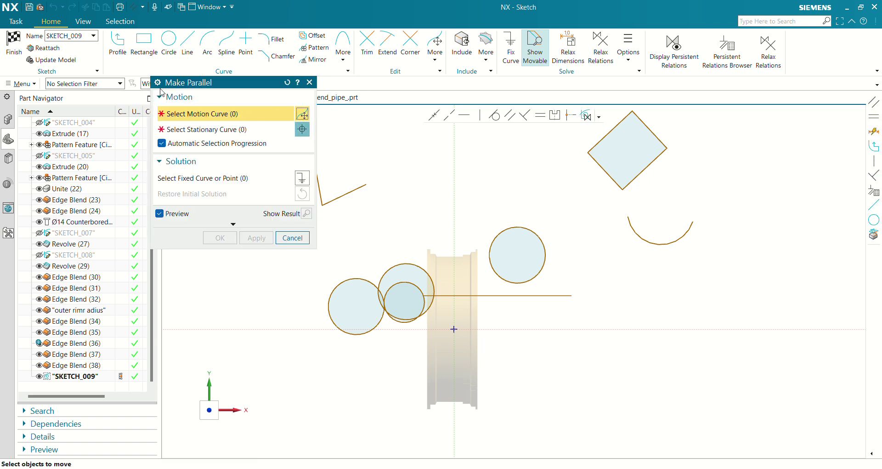
{"action": "left_click", "coordinate": [309, 82]}
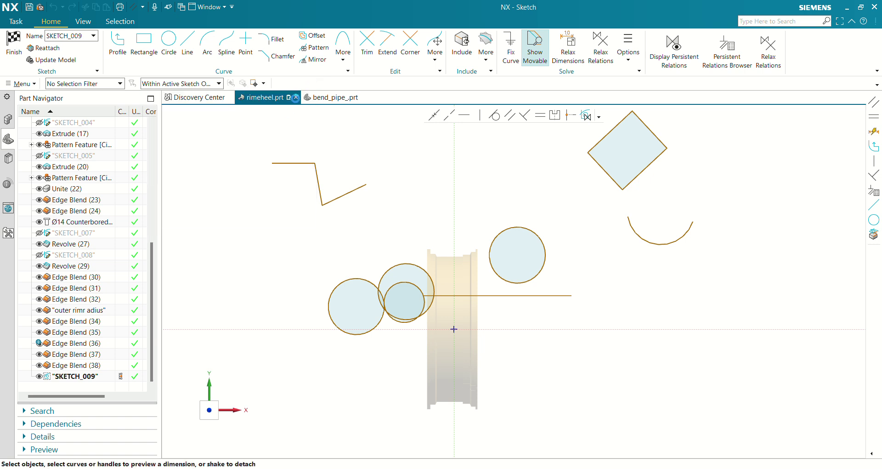
Trim away the stray circles and line pieces with a crayon drag.
{"action": "key", "text": "t"}
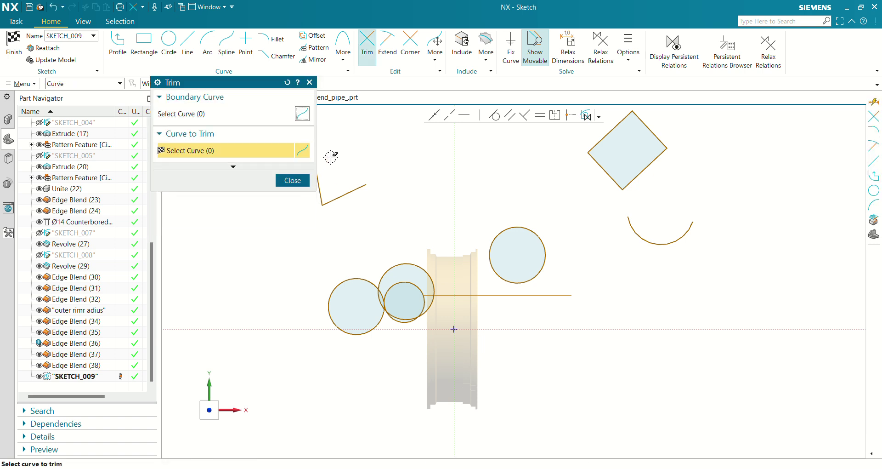
{"action": "mouse_move", "coordinate": [330, 161]}
{"action": "left_mouse_down"}
{"action": "mouse_move", "coordinate": [362, 237]}
{"action": "mouse_move", "coordinate": [393, 266]}
{"action": "mouse_move", "coordinate": [449, 280]}
{"action": "mouse_move", "coordinate": [528, 229]}
{"action": "mouse_move", "coordinate": [559, 219]}
{"action": "left_mouse_up"}
{"action": "left_click", "coordinate": [298, 179]}
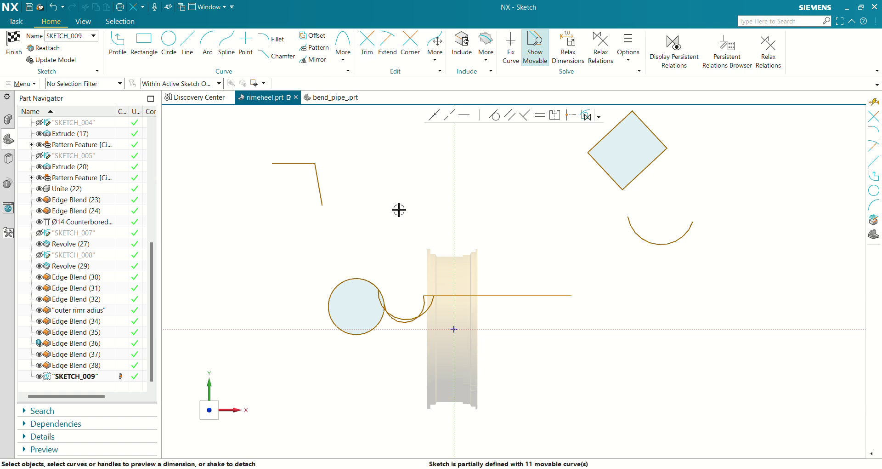
Extend the slanted line down to the circle.
{"action": "key", "text": "e"}
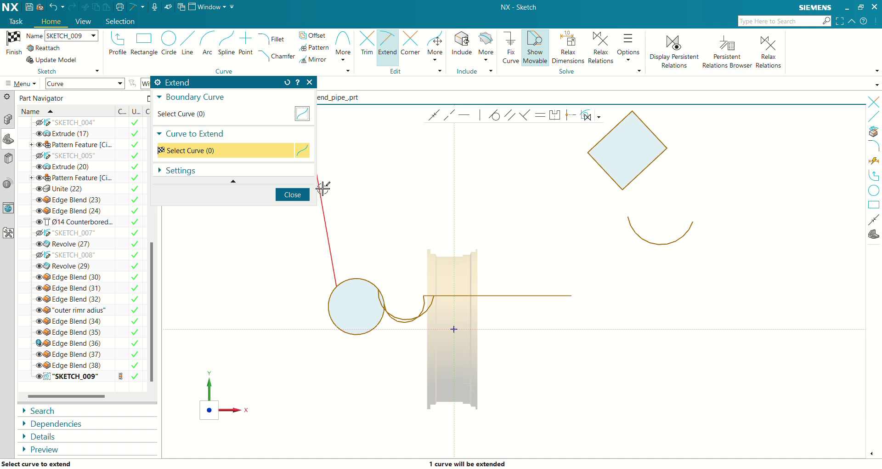
{"action": "left_click", "coordinate": [323, 187]}
{"action": "left_click", "coordinate": [292, 194]}
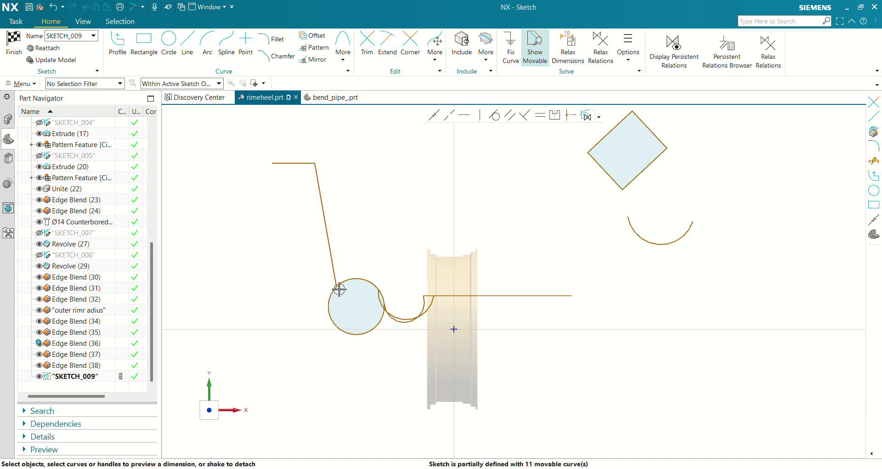
Fillet the corner between the top and slanted lines with a large radius.
{"action": "key", "text": "f"}
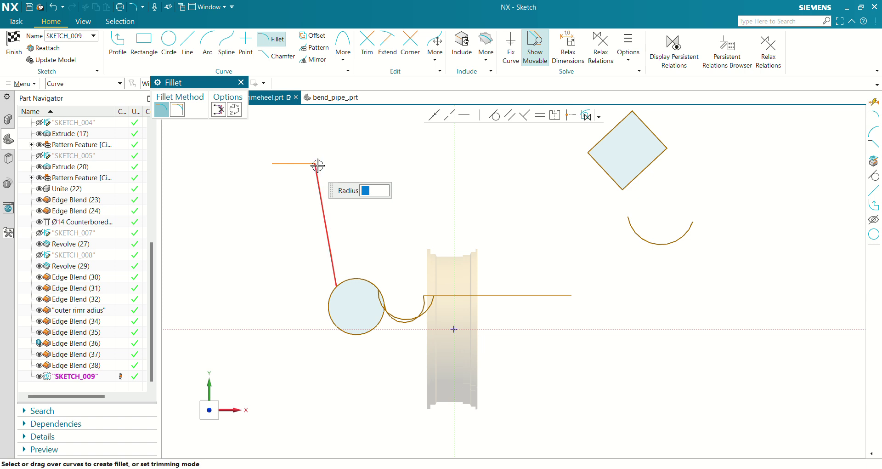
{"action": "left_click", "coordinate": [318, 165]}
{"action": "left_click", "coordinate": [300, 182]}
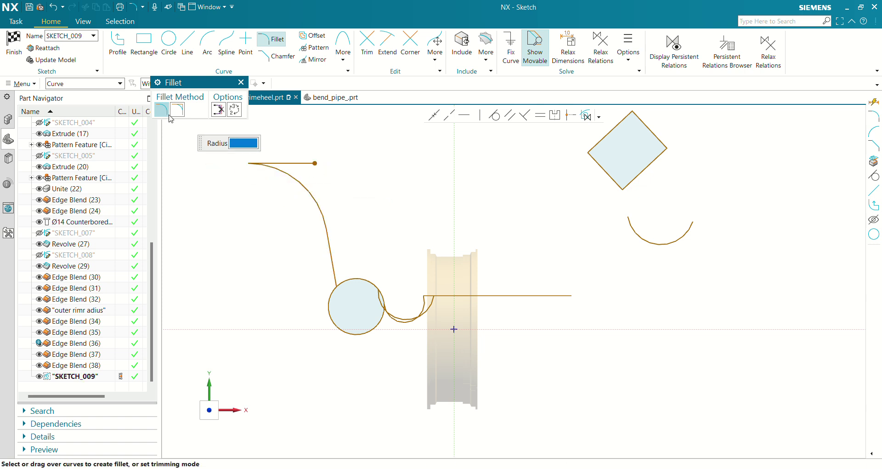
{"action": "key", "text": "Escape"}
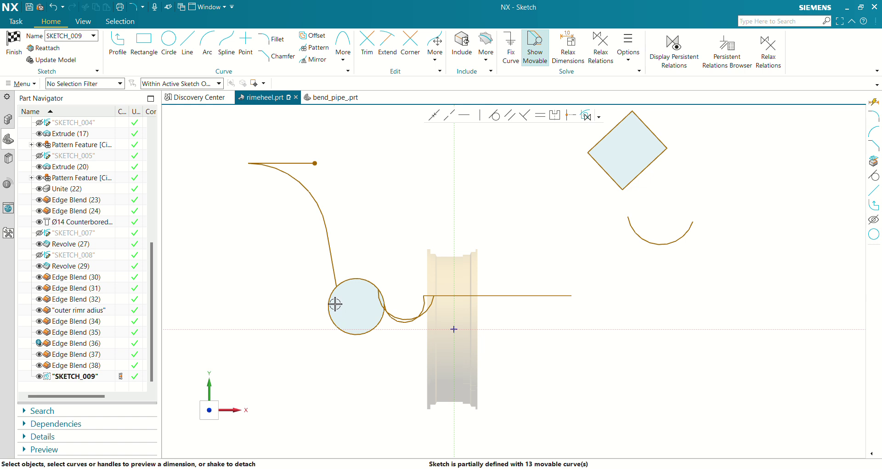
{"action": "key", "text": "d"}
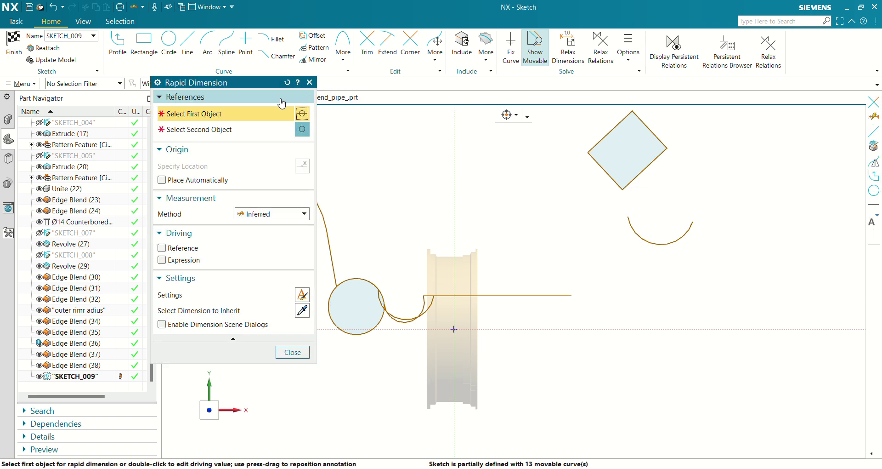
Dimension the fillet arc with a radius of R=297.3.
{"action": "left_click", "coordinate": [317, 207]}
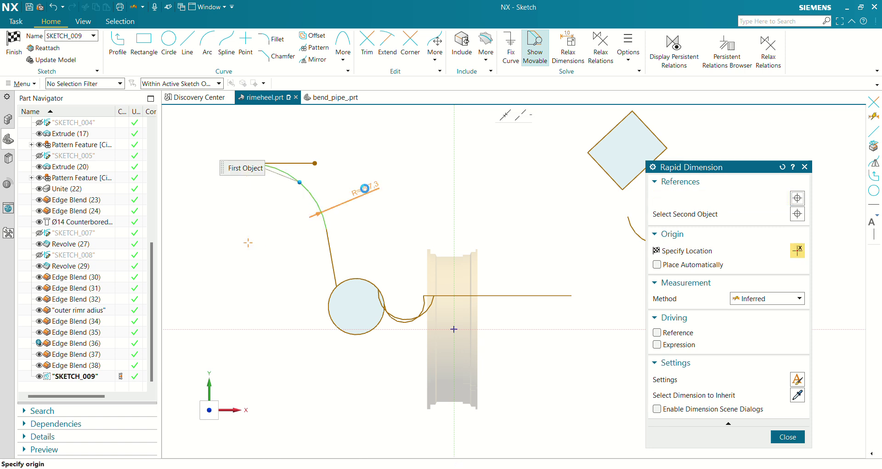
{"action": "left_click", "coordinate": [372, 188]}
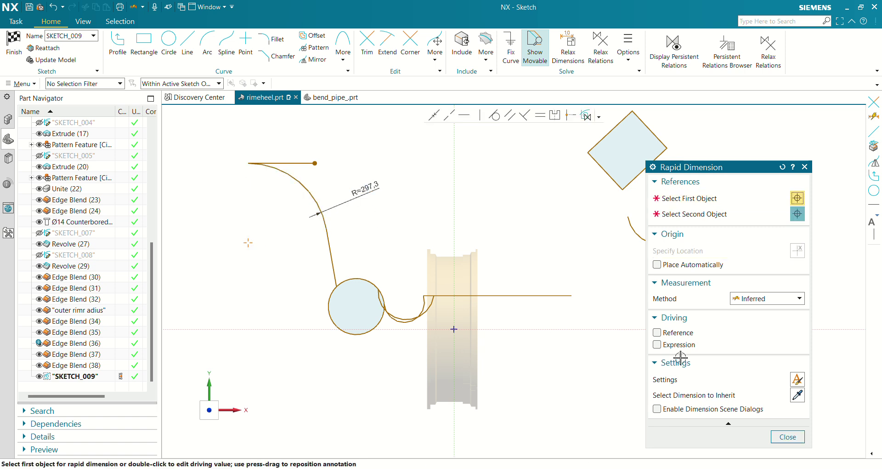
{"action": "left_click", "coordinate": [786, 436]}
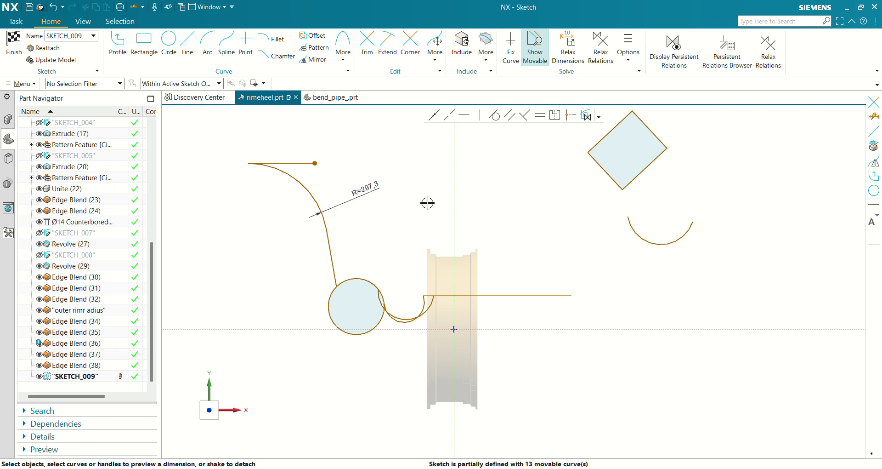
Make the lower horizontal line collinear with the top line, copy it lower, and finish the sketch.
{"action": "key", "text": "ctrl+shift+l"}
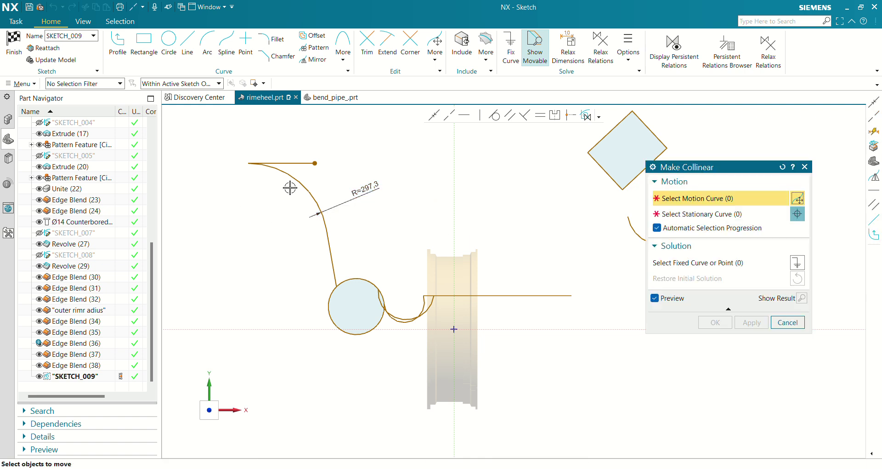
{"action": "left_click", "coordinate": [514, 295]}
{"action": "left_click", "coordinate": [294, 162]}
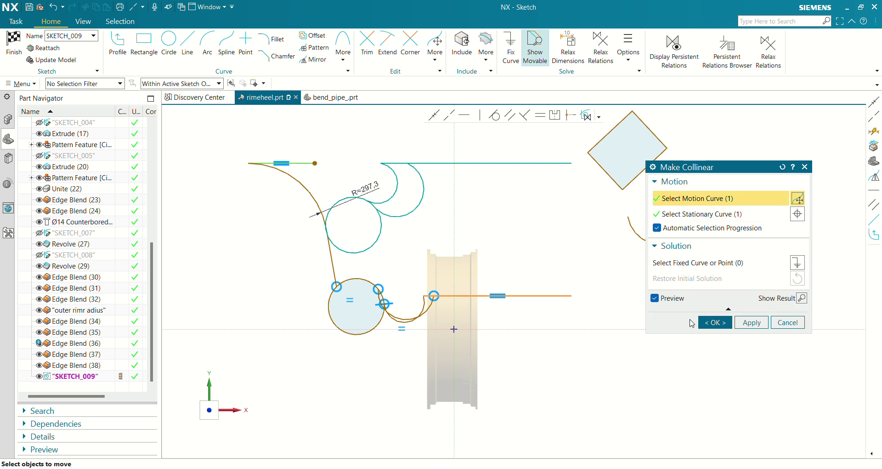
{"action": "left_click", "coordinate": [712, 322]}
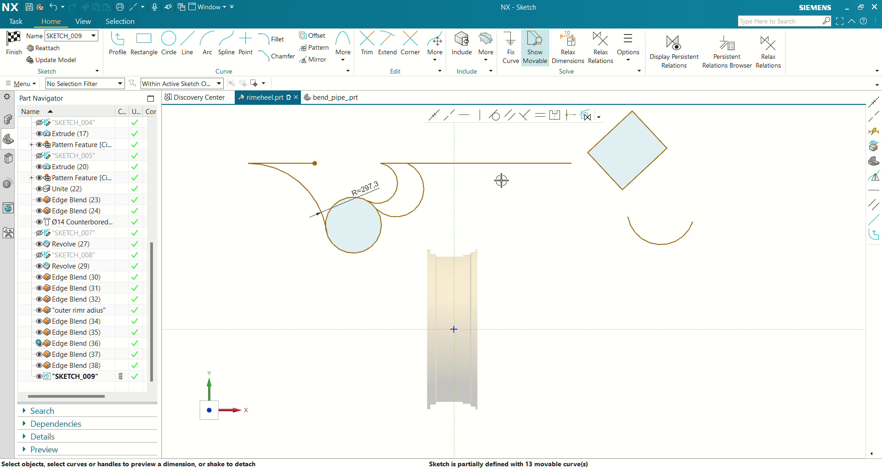
{"action": "left_click_drag", "start_coordinate": [508, 162], "coordinate": [546, 398], "text": "ctrl"}
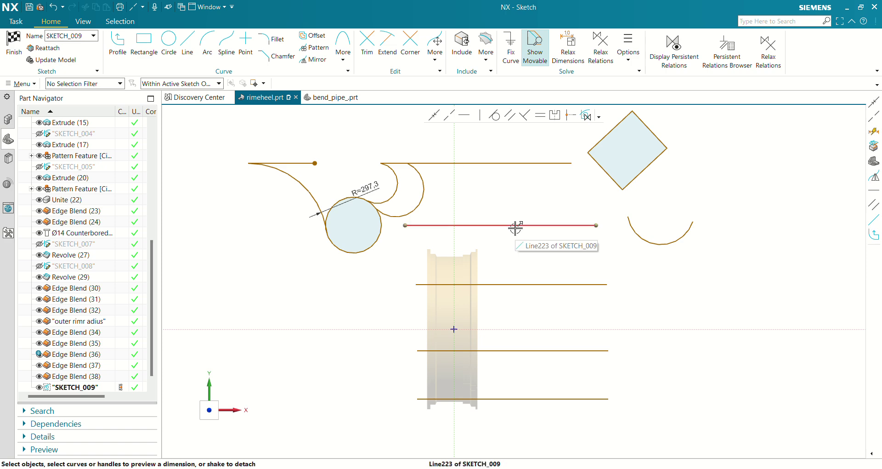
{"action": "key", "text": "ctrl+q"}
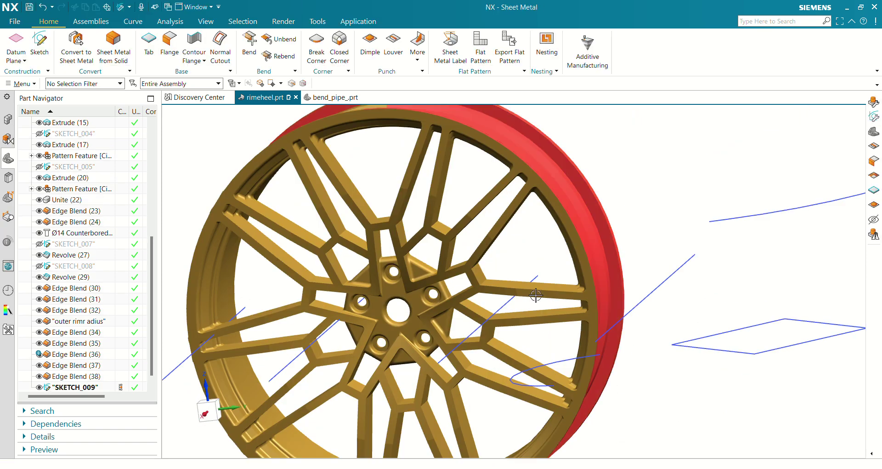